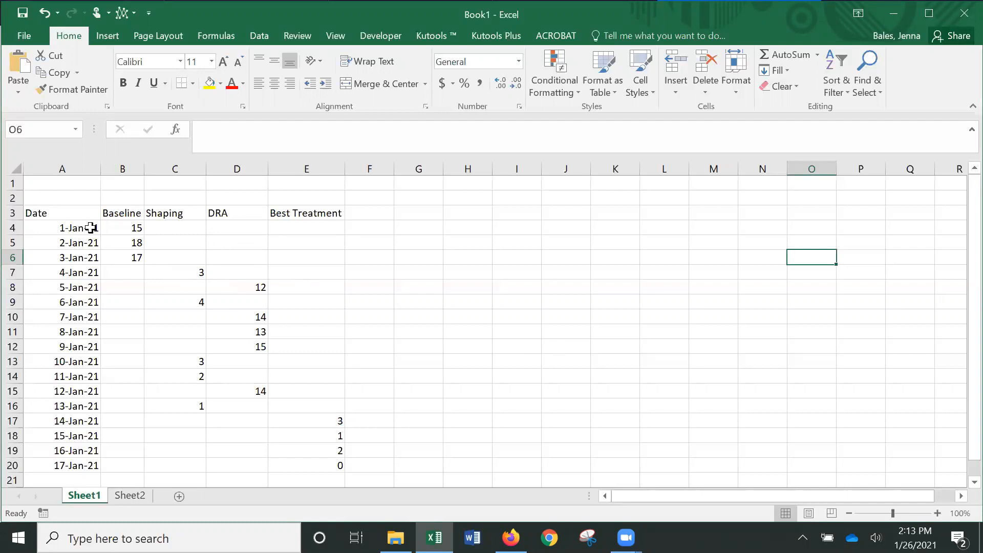
- Insert a 2-D line chart with markers from A3:E20 and place it beside the data table
mouse_move(37, 214)
mouse_down()
mouse_move(288, 318)
mouse_move(281, 466)
mouse_up()
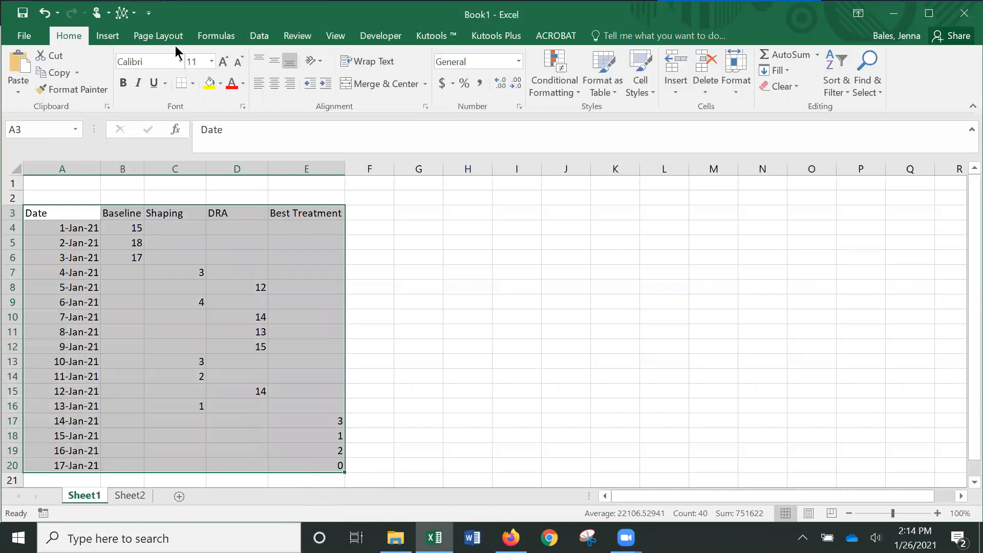
click(108, 40)
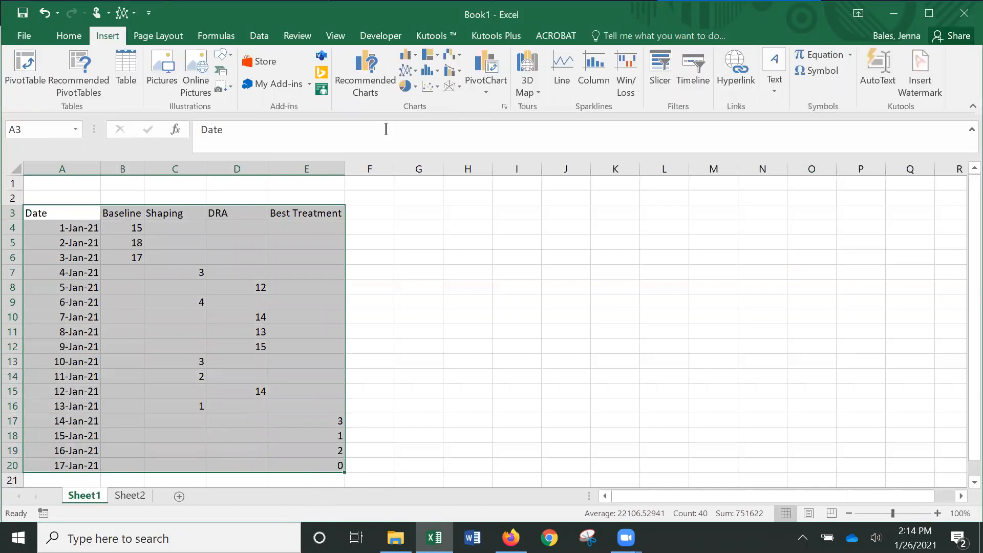
click(125, 14)
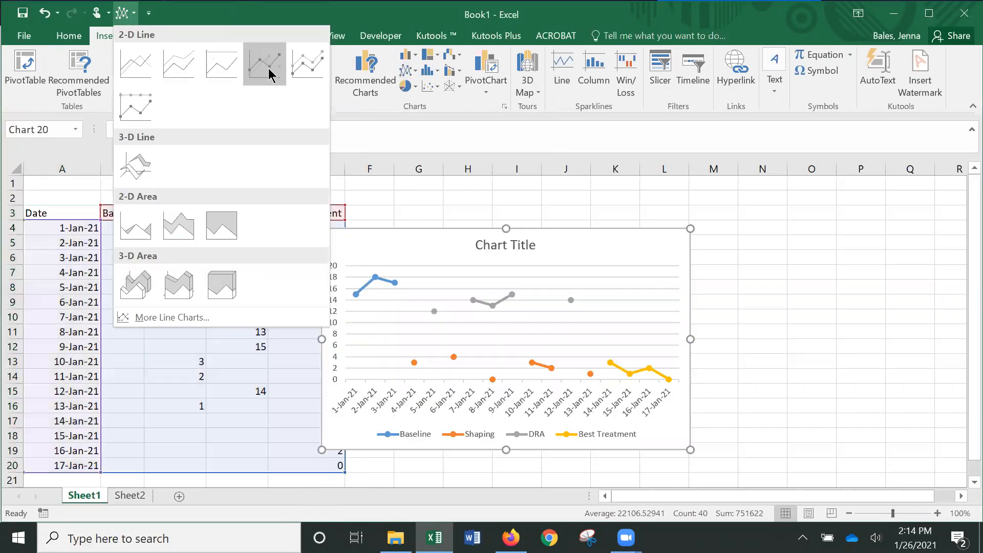
click(271, 70)
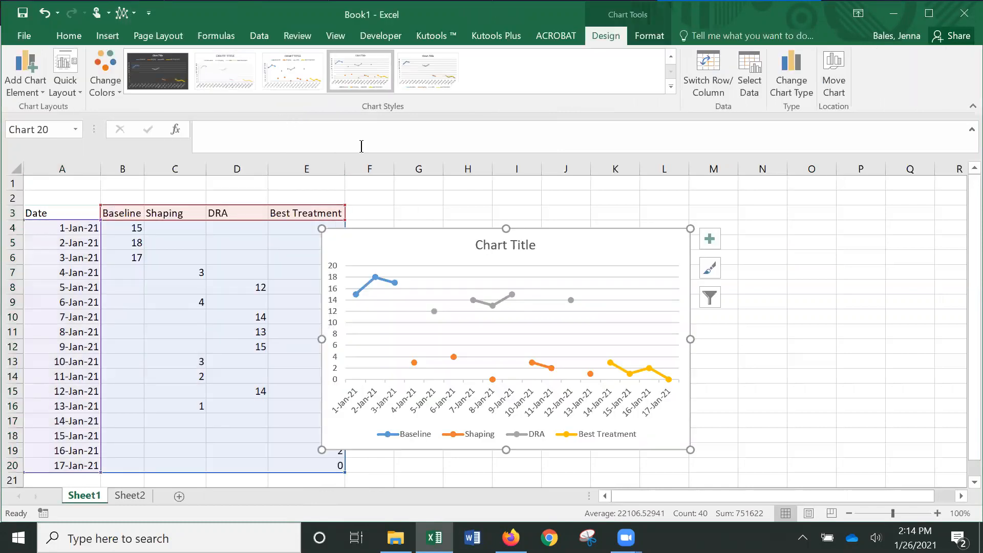
drag(334, 240, 385, 203)
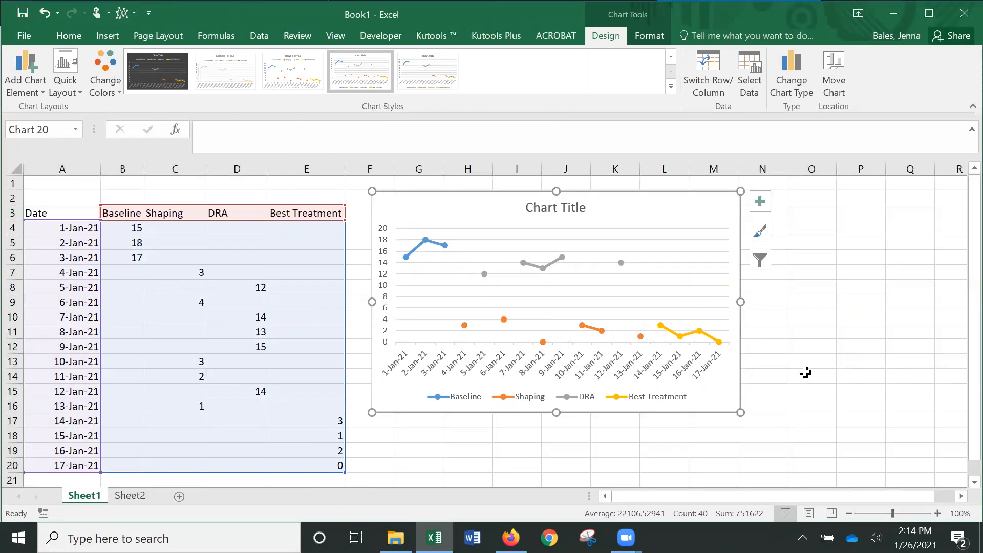
- Set the chart's empty cells to connect data points with a line
right_click(416, 279)
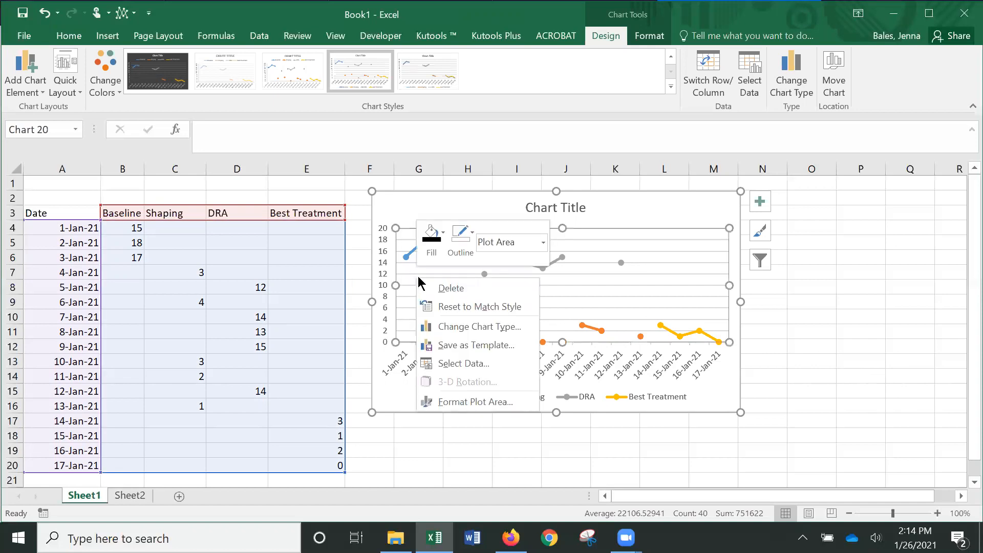
click(451, 363)
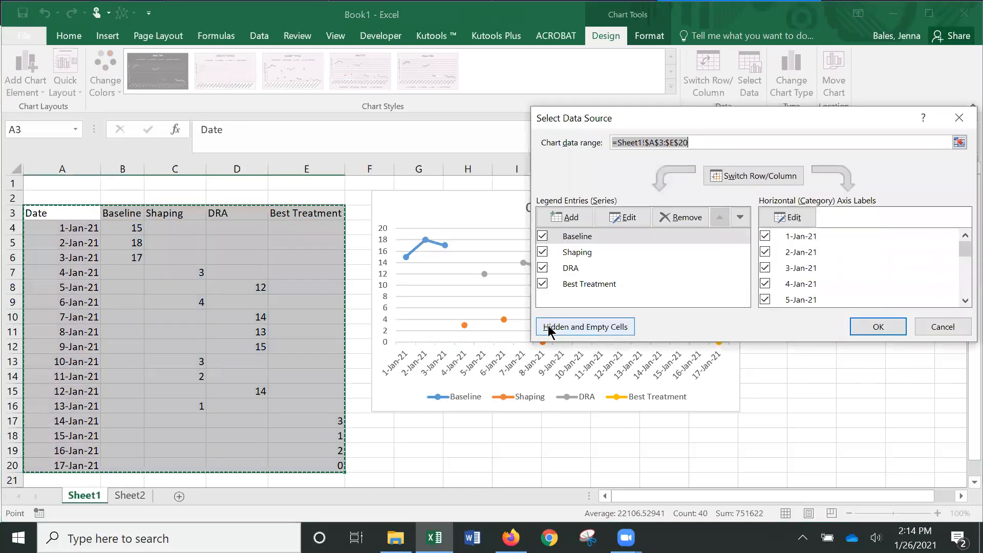
click(550, 333)
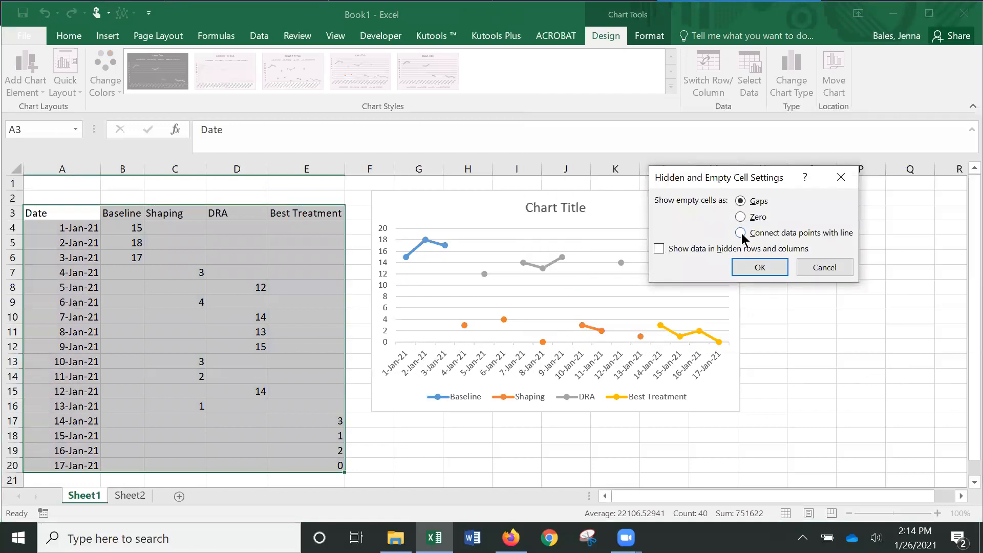
click(762, 267)
click(879, 329)
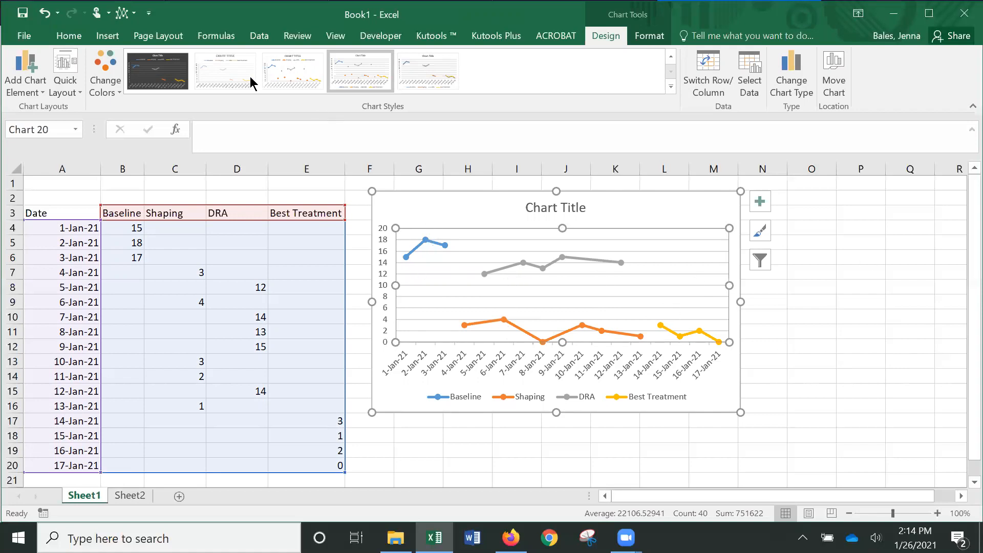
- Apply the third chart style, with distinct marker shapes per series, and colour the Baseline series' marker fill and outline black
click(290, 77)
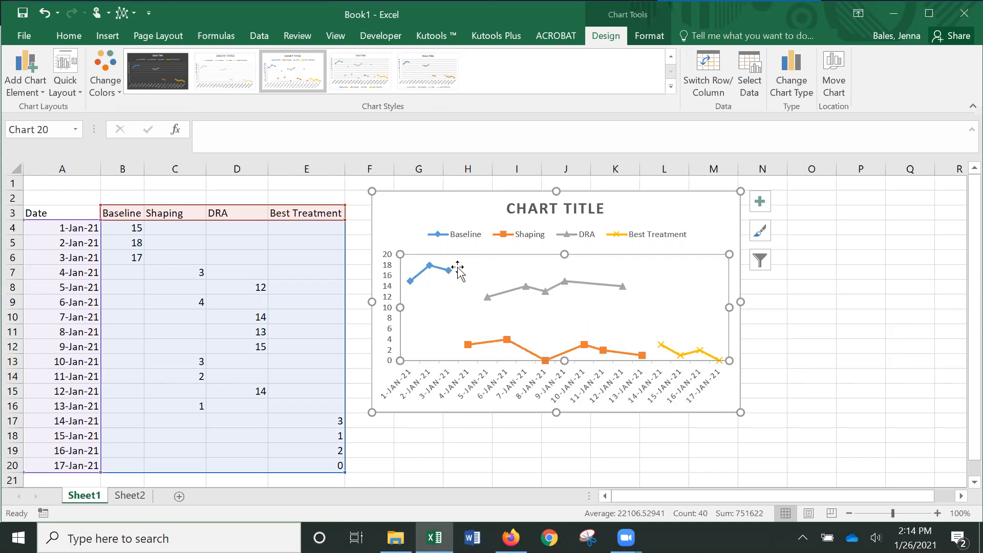
right_click(432, 291)
key(Escape)
click(410, 281)
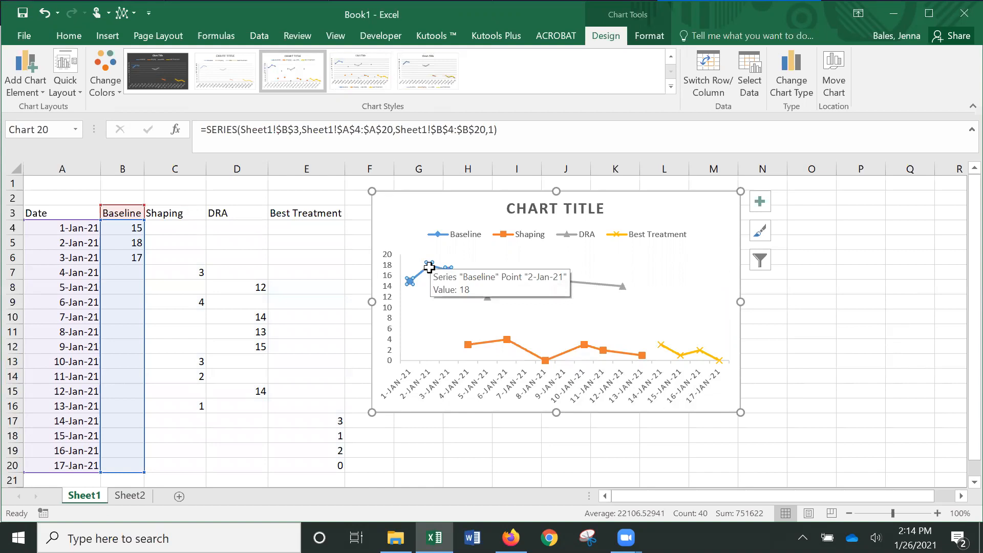
right_click(429, 267)
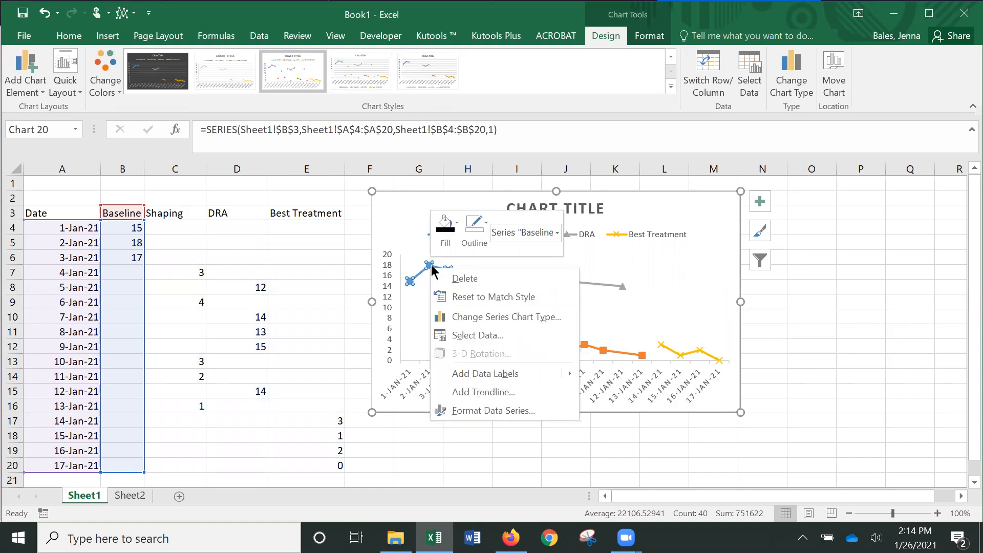
click(446, 233)
click(451, 295)
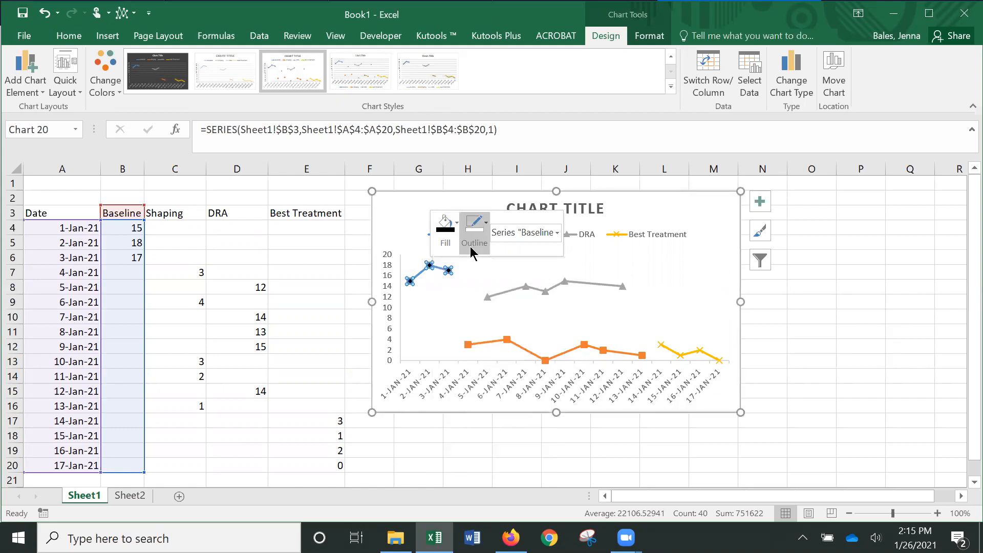
click(472, 237)
click(473, 294)
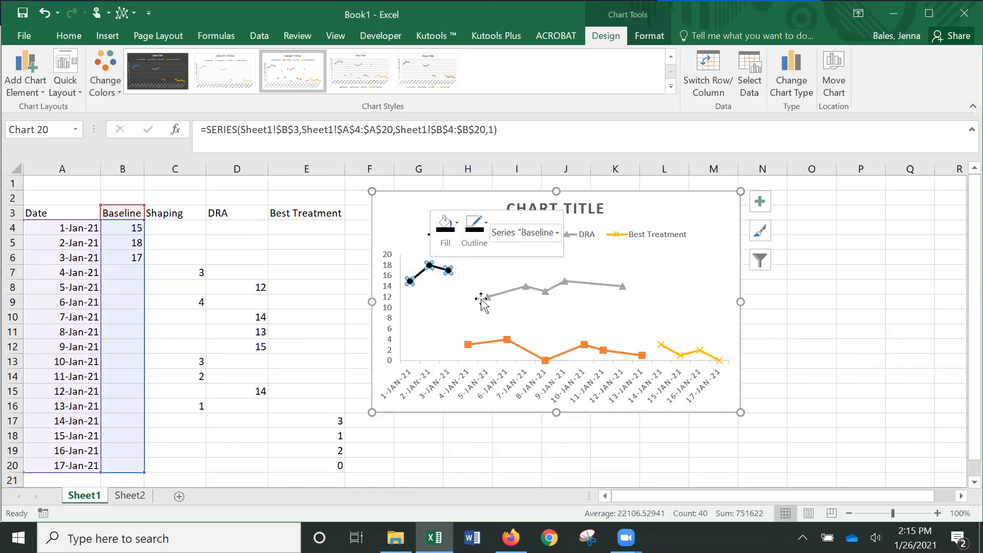
- Colour the DRA series' marker fill and outline black
right_click(487, 303)
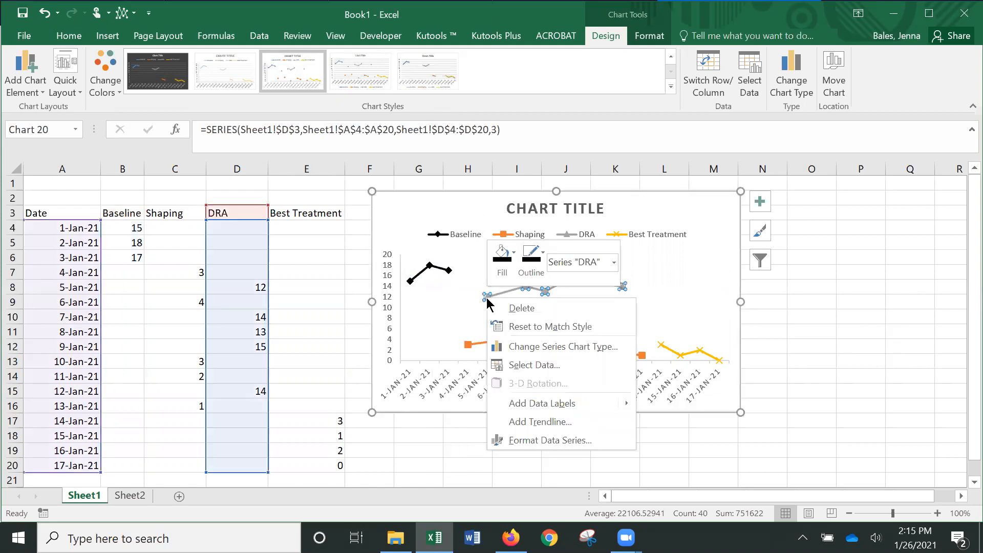
click(503, 259)
click(531, 271)
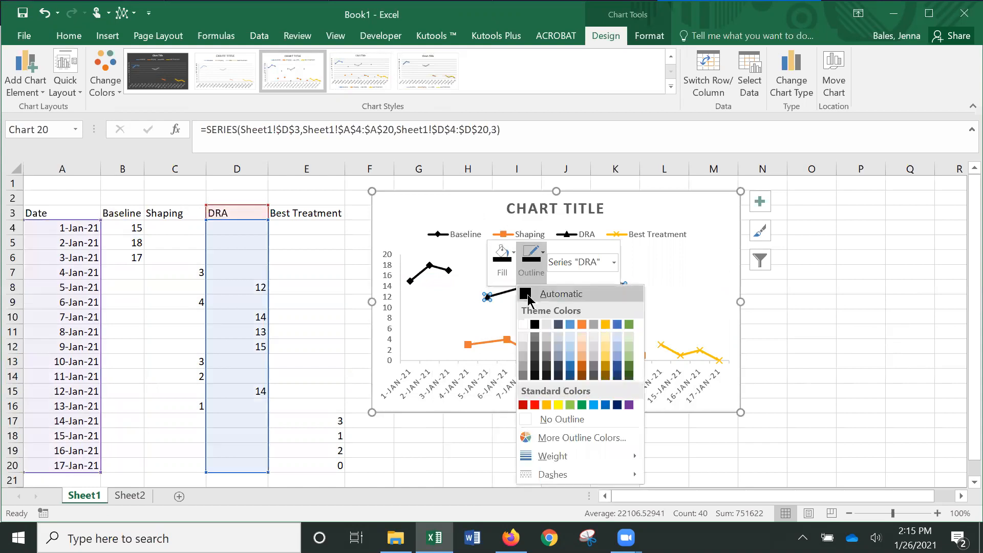
click(528, 294)
- Colour the Shaping series' marker fill and outline black
right_click(506, 346)
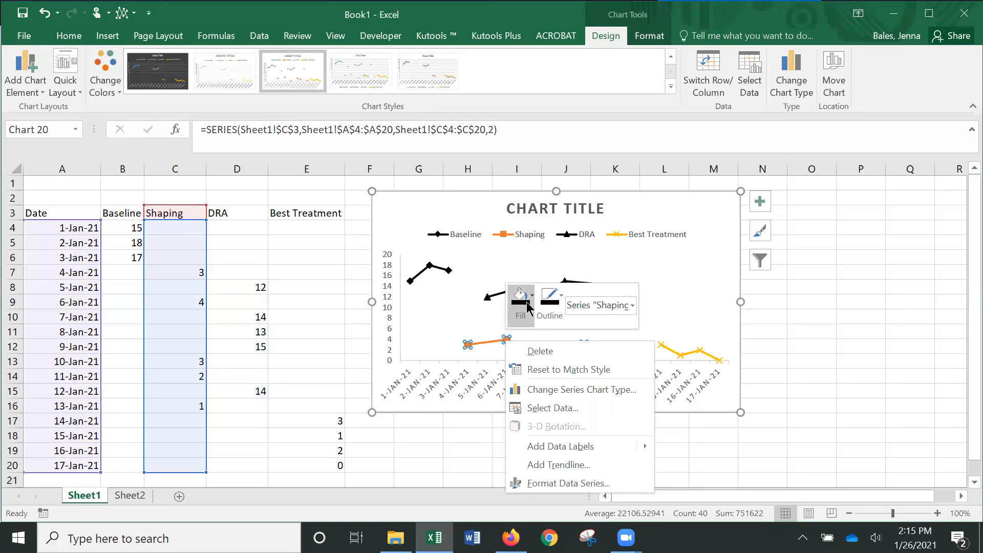
click(521, 301)
click(531, 108)
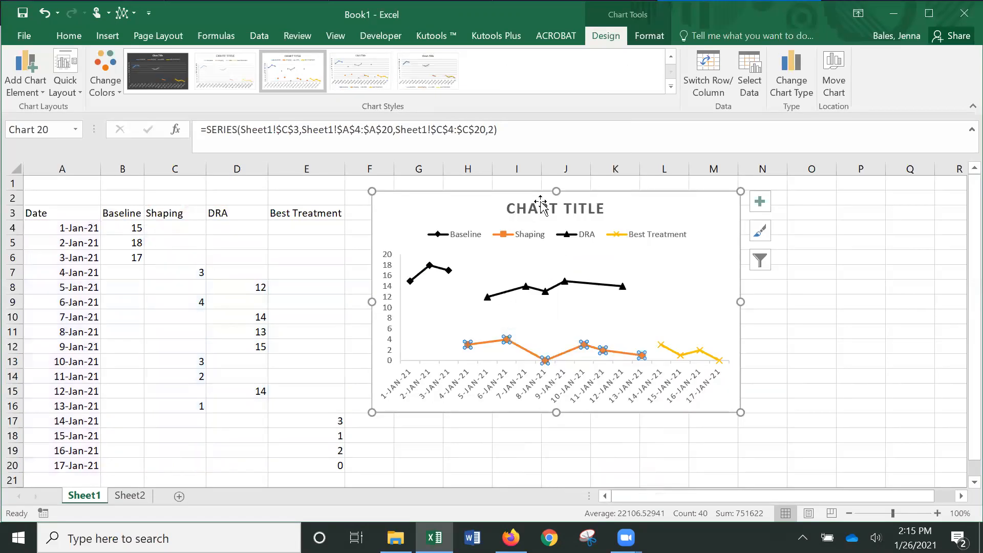
right_click(508, 341)
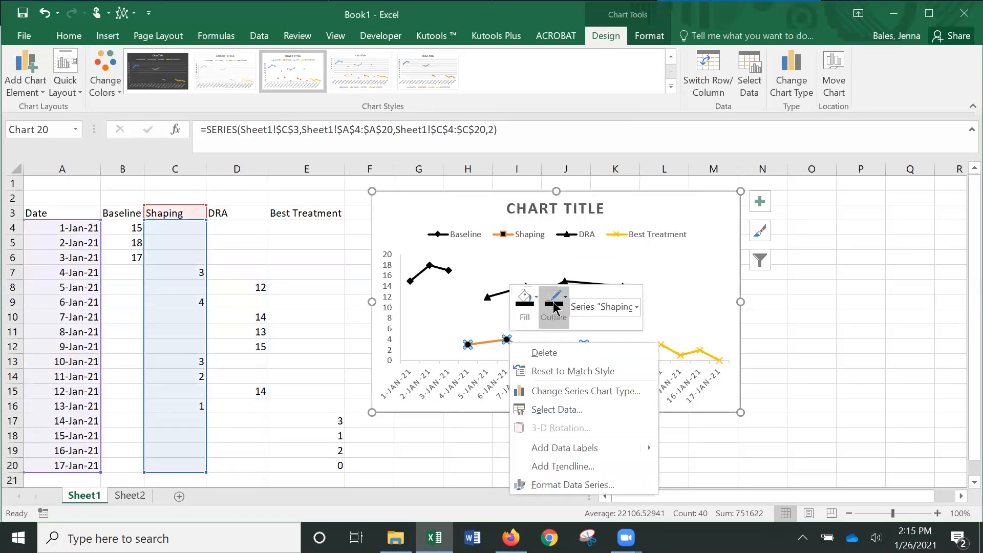
click(554, 299)
click(559, 126)
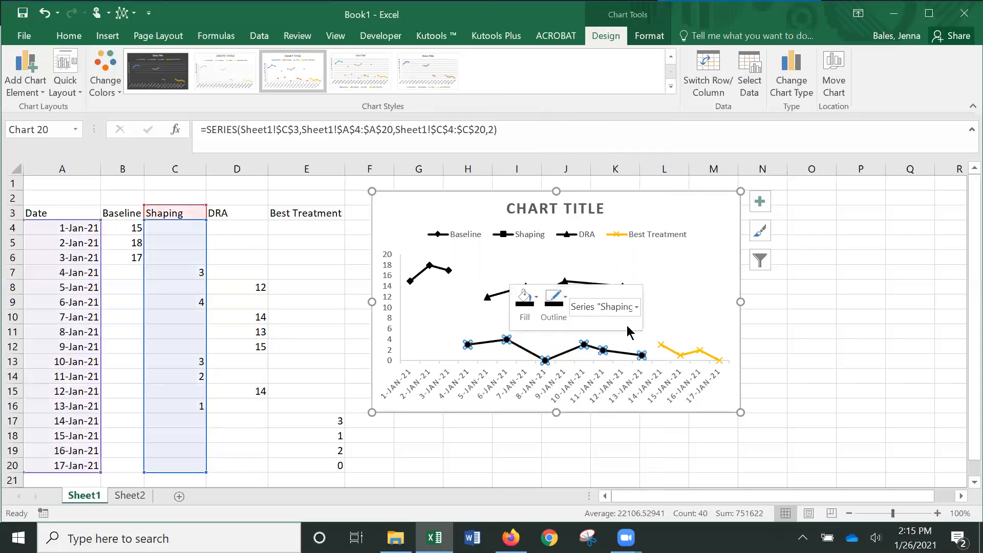
- Colour the Best Treatment series' marker fill and outline black
click(685, 296)
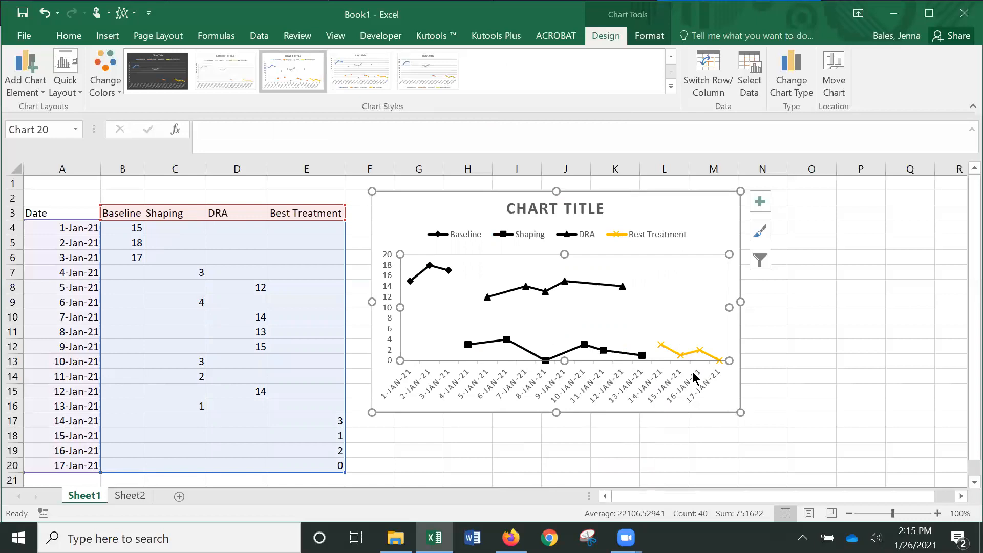
click(676, 352)
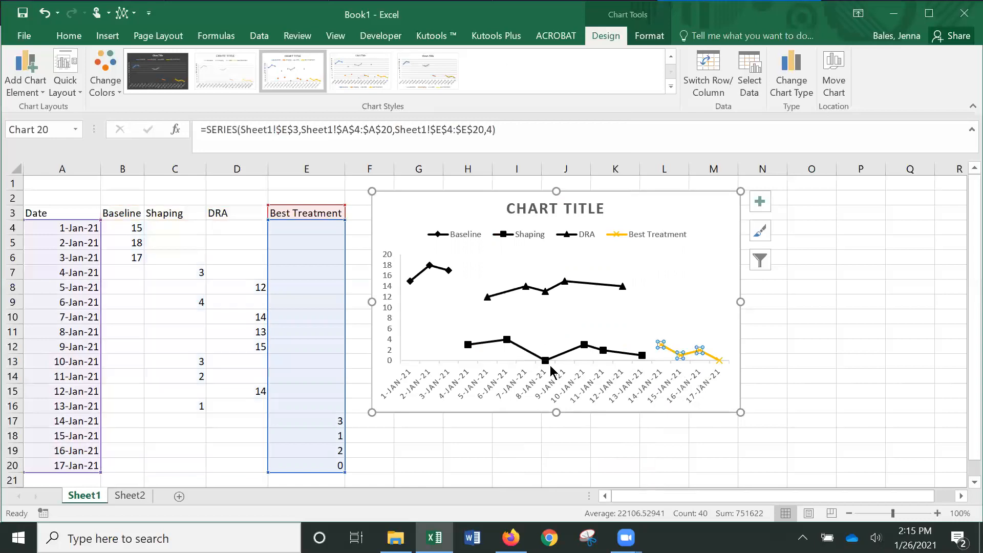
right_click(659, 345)
click(676, 310)
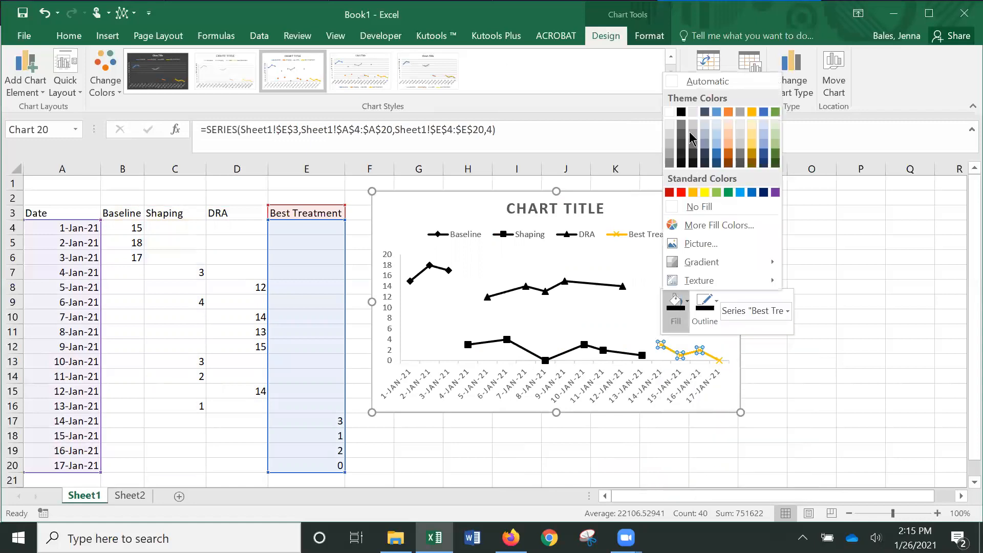
click(687, 114)
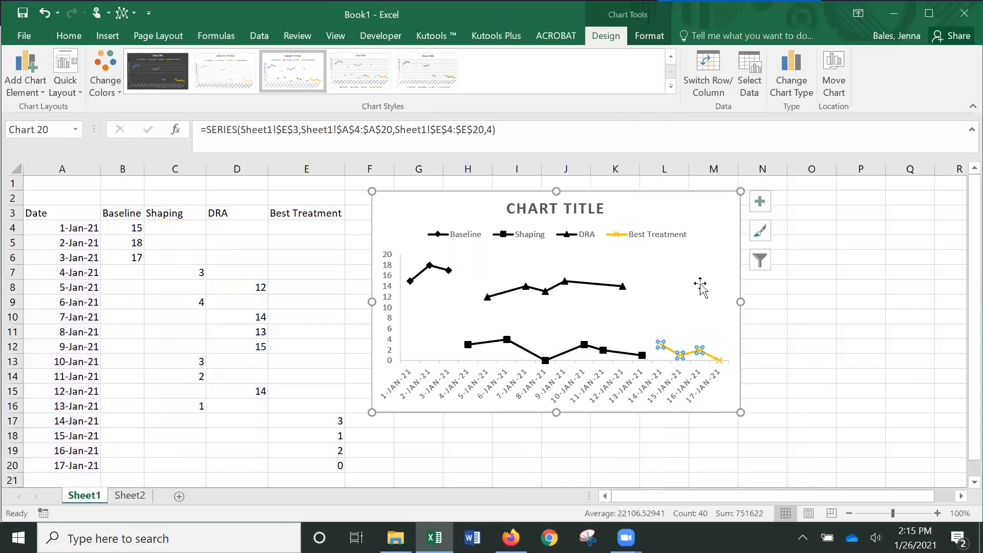
right_click(681, 359)
click(725, 312)
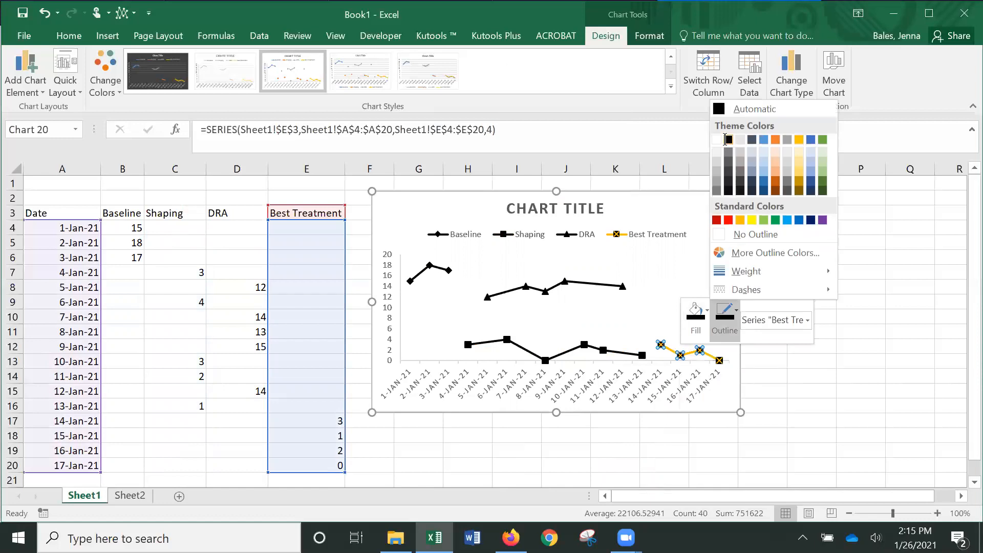
click(727, 139)
- Set the Best Treatment series' marker option to Built-in with the square type, and close the series formatting
right_click(681, 357)
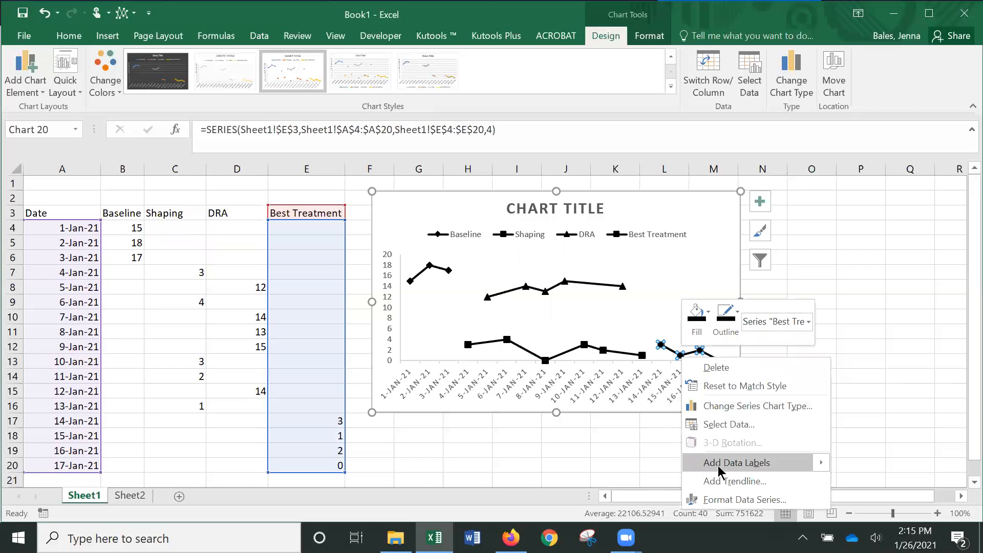
click(729, 501)
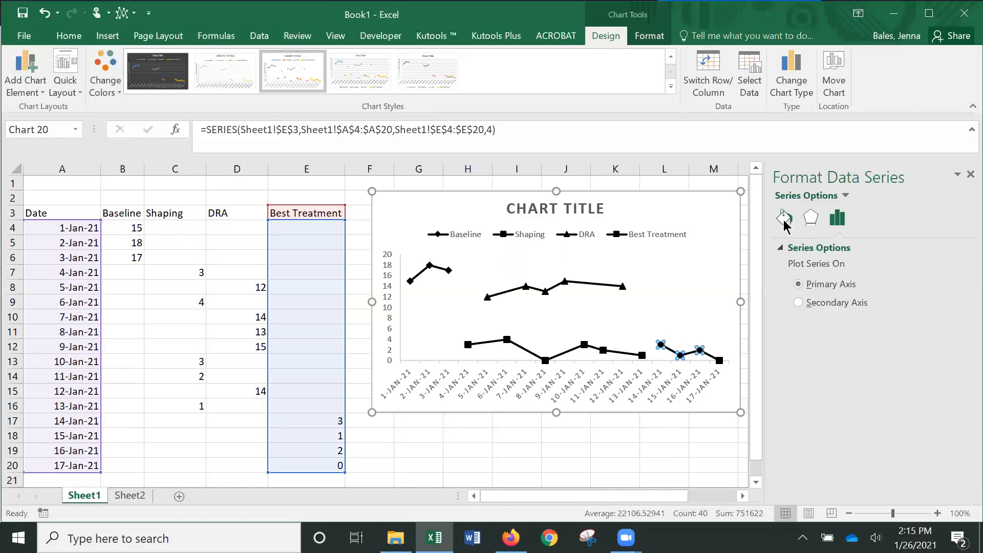
click(785, 219)
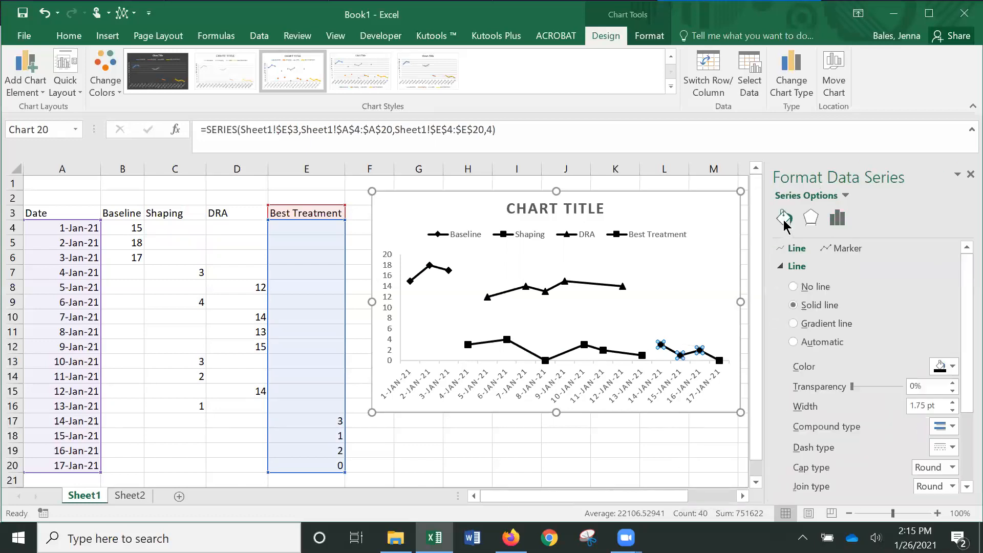
click(832, 250)
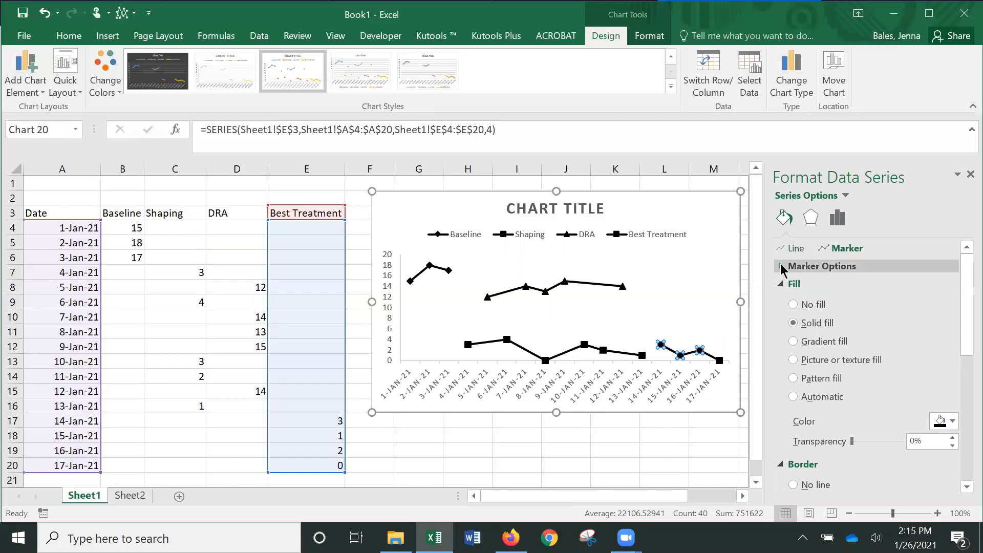
click(782, 267)
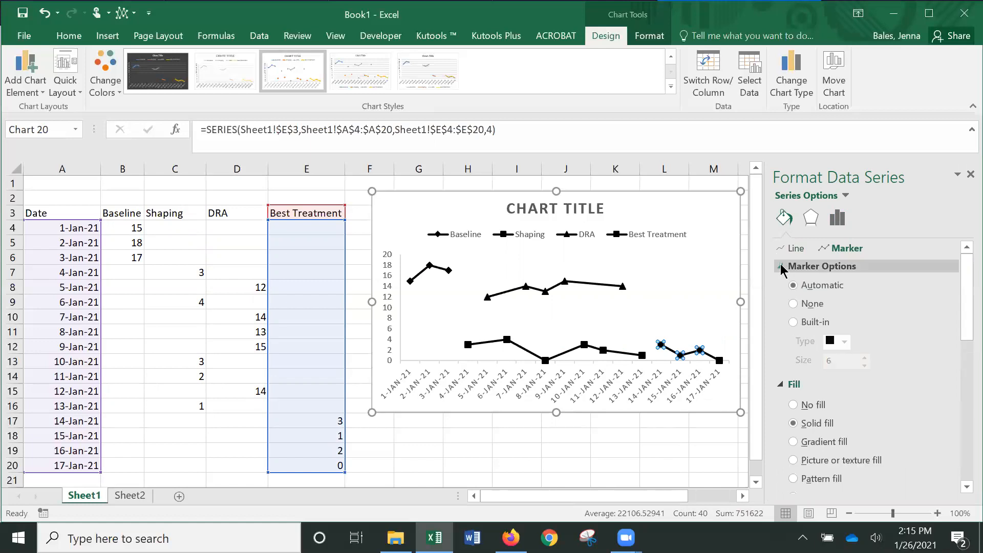
click(793, 323)
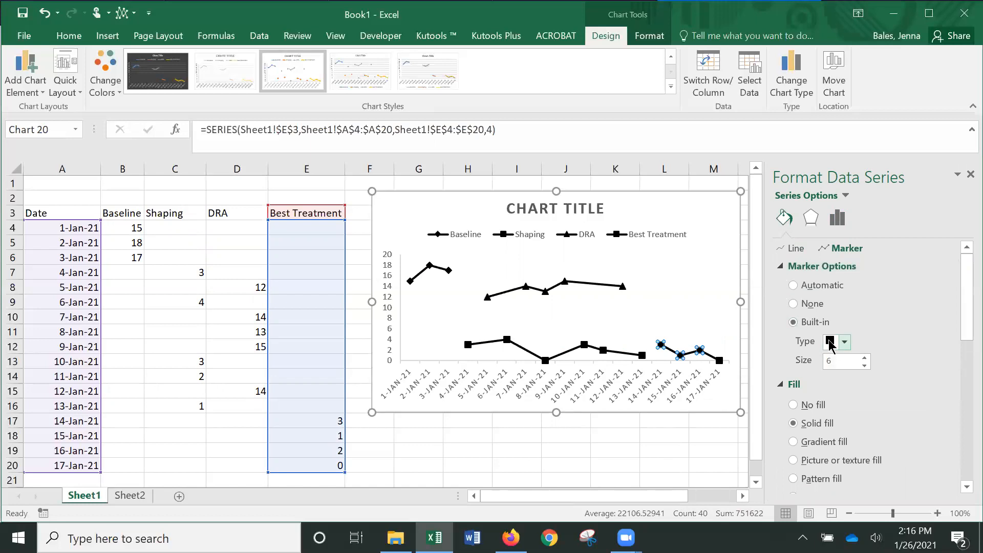
click(715, 438)
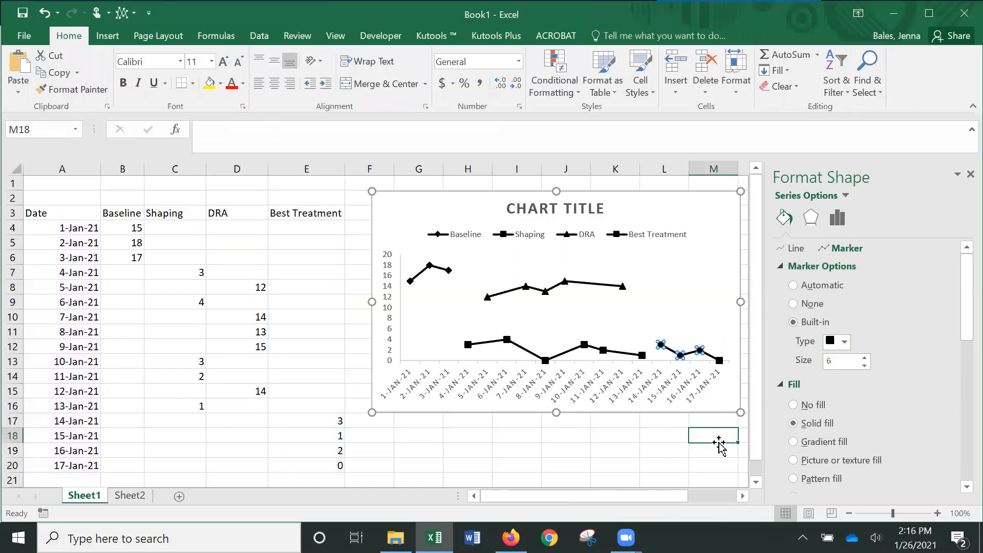
click(969, 175)
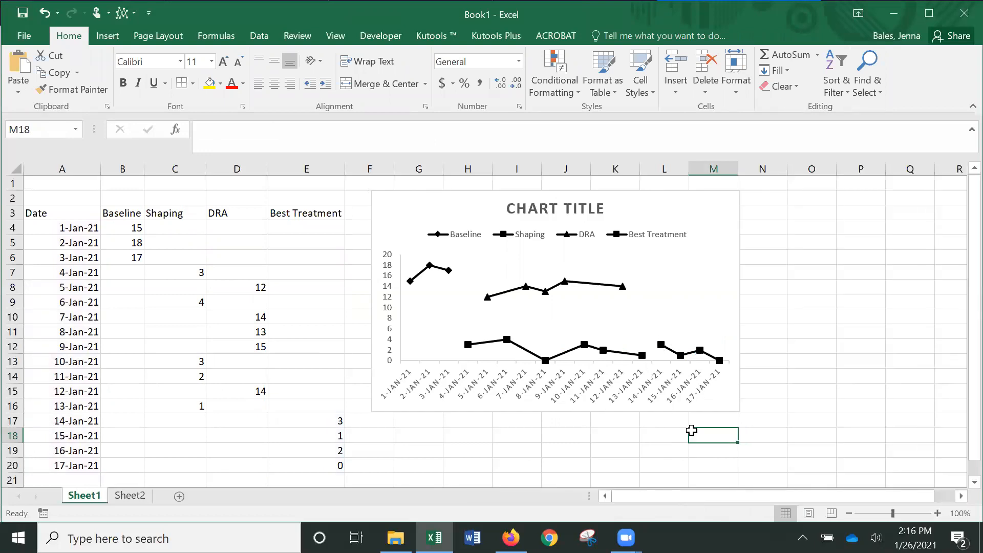
- Add axis titles to both axes of the chart
click(722, 198)
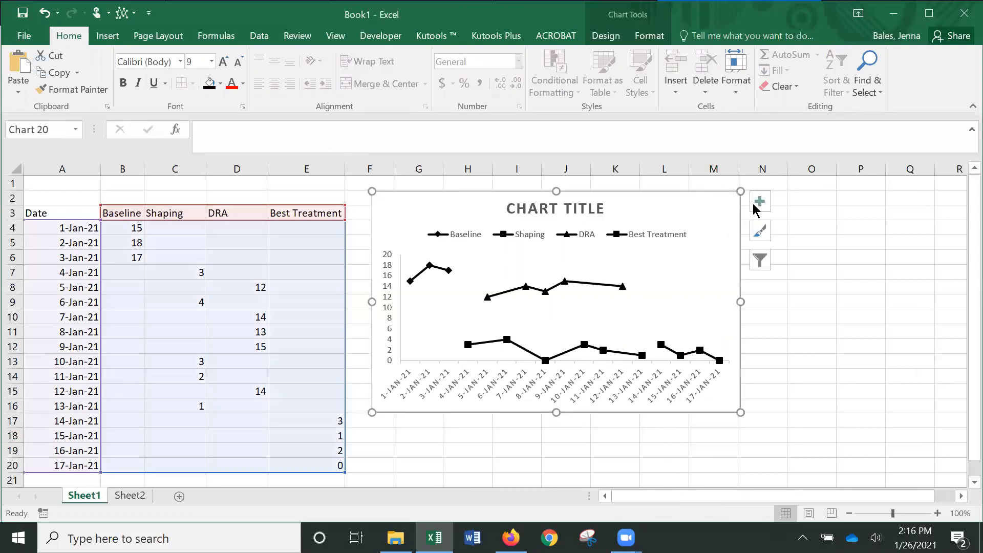
click(762, 207)
click(793, 234)
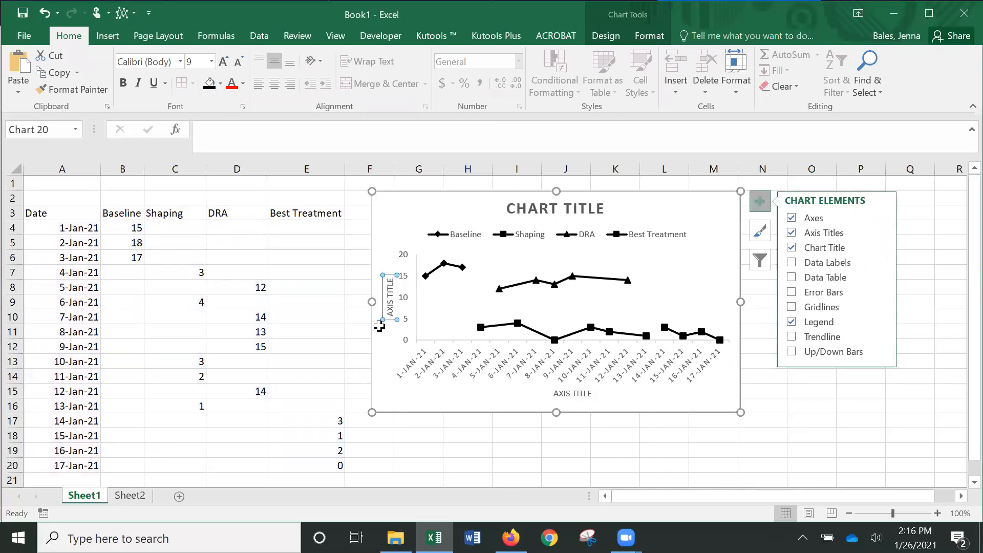
- Title the chart's vertical axis "Frequency" and its horizontal axis "dates"
click(391, 282)
triple_click(387, 312)
text(Frequency)
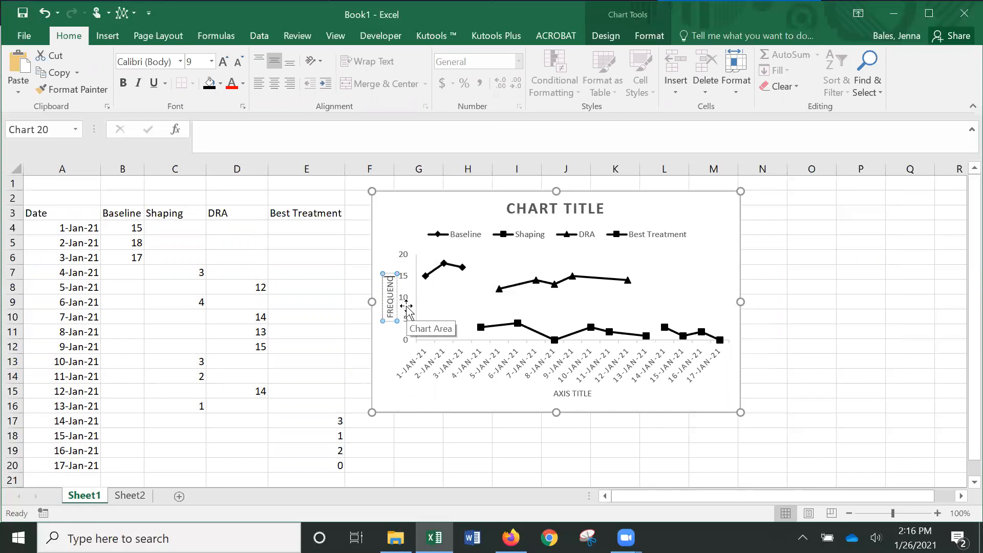
triple_click(581, 397)
text(DATES)
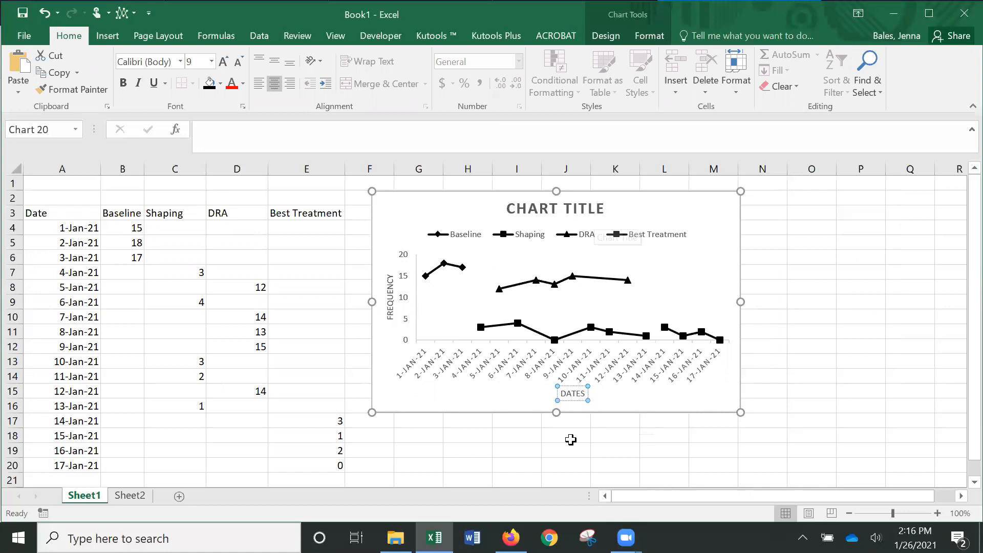
- Turn off the All Caps effect for the chart's horizontal axis title
double_click(573, 392)
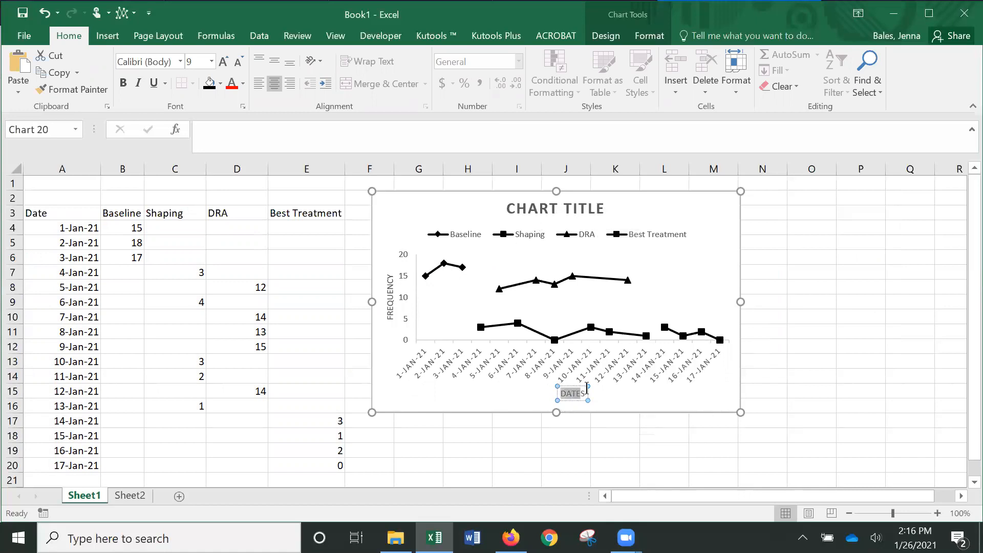
right_click(582, 400)
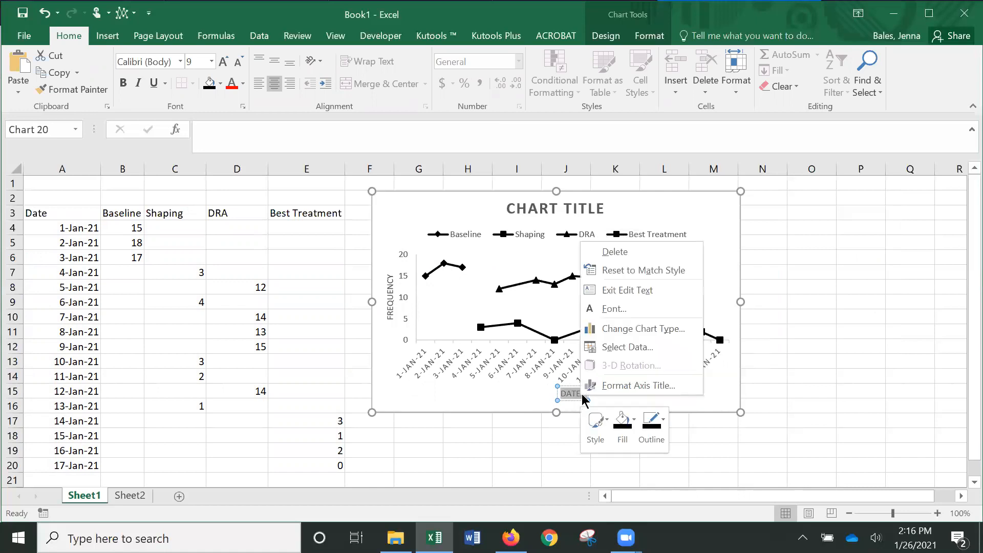
click(614, 310)
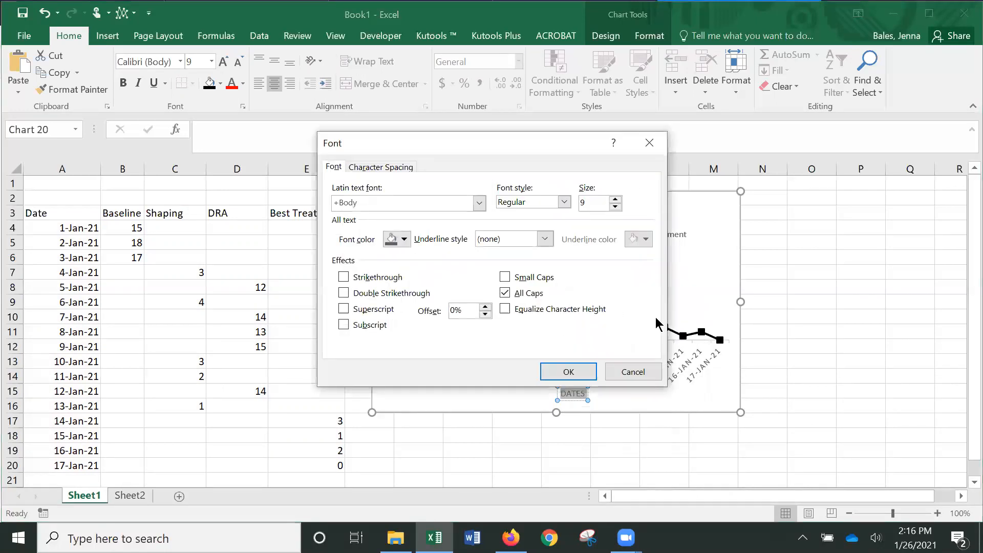
click(506, 294)
click(559, 372)
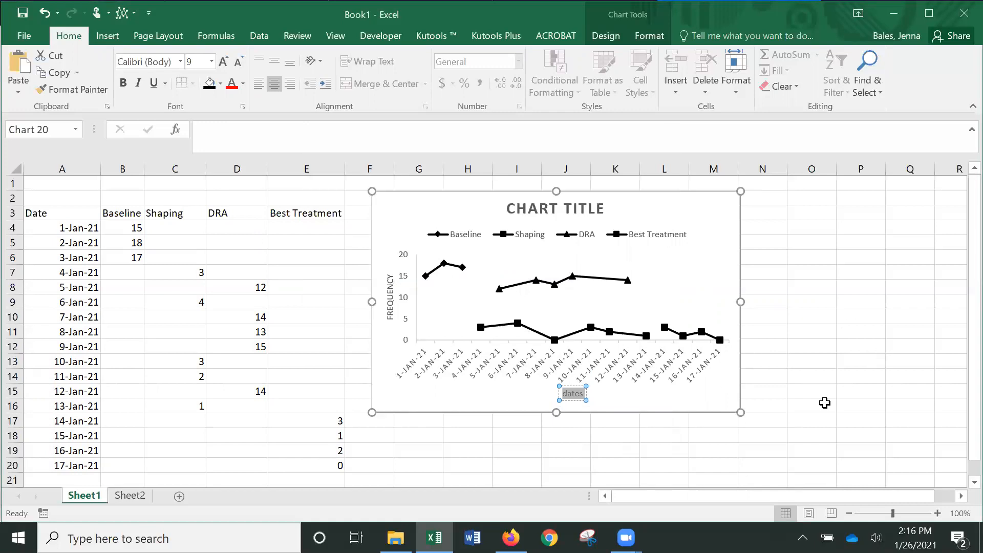
click(846, 287)
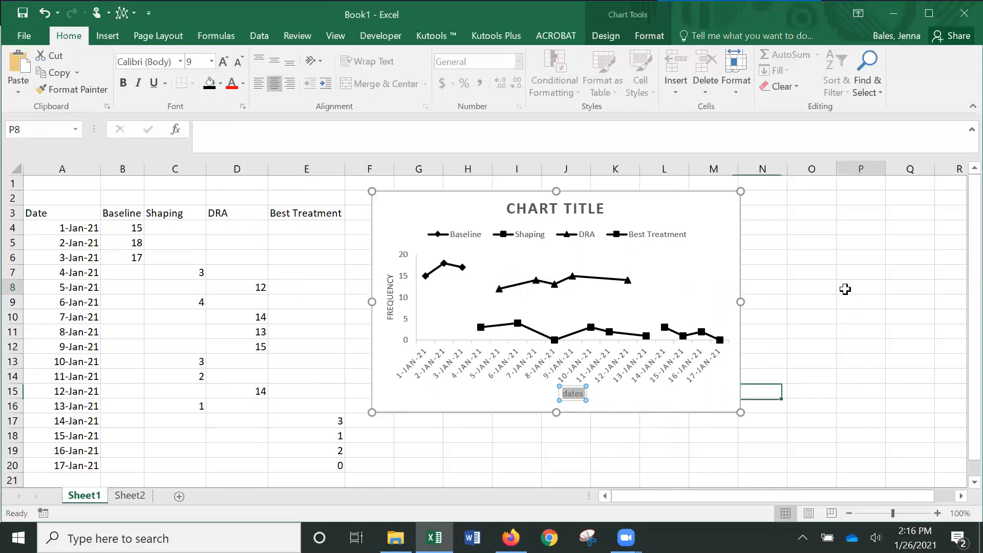
click(565, 395)
double_click(565, 395)
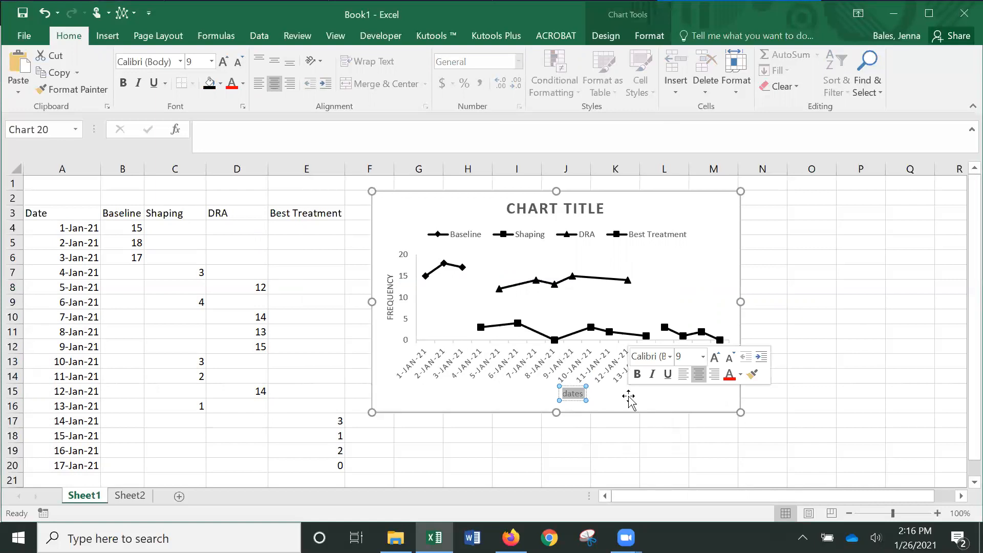
click(791, 286)
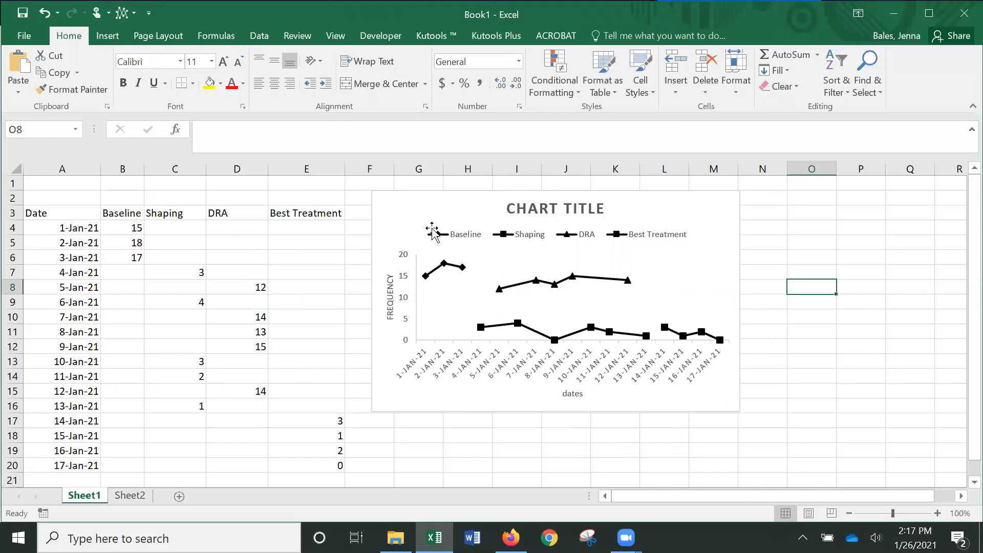
- Place the chart legend at the bottom of the chart
click(389, 205)
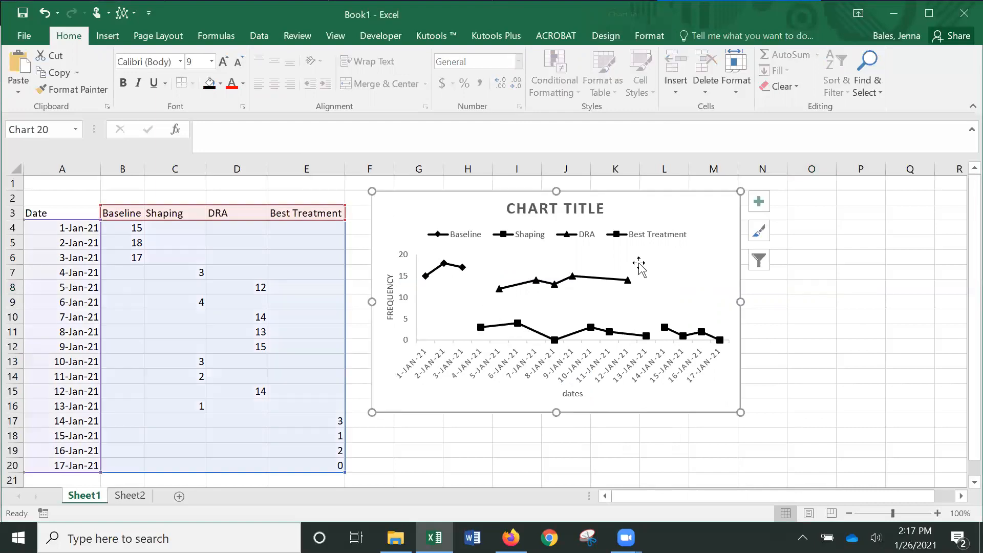
click(761, 201)
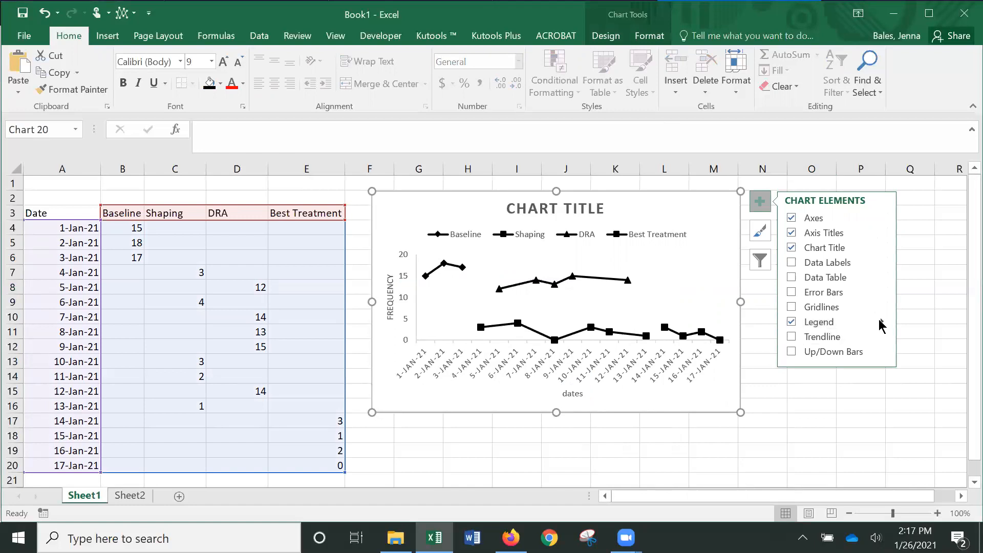
click(822, 324)
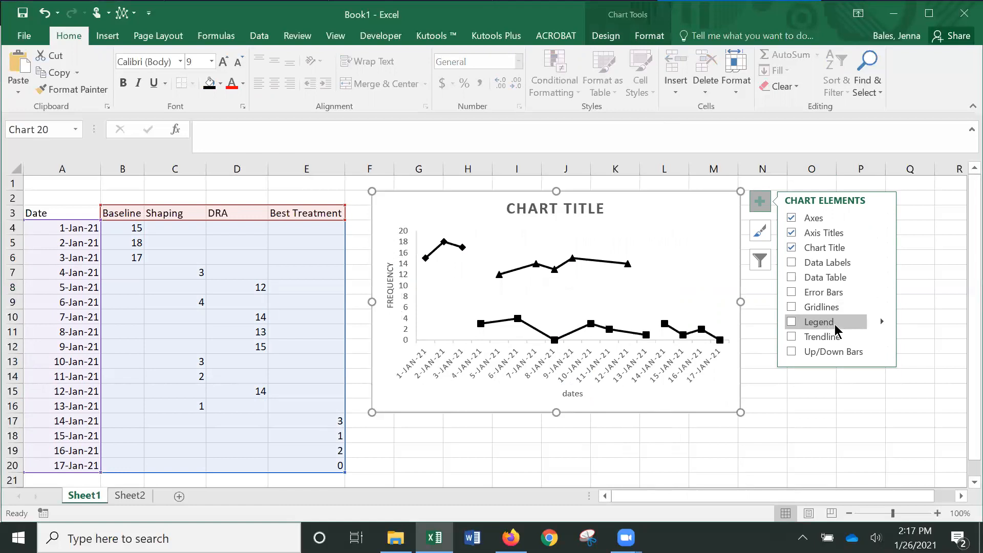
click(826, 328)
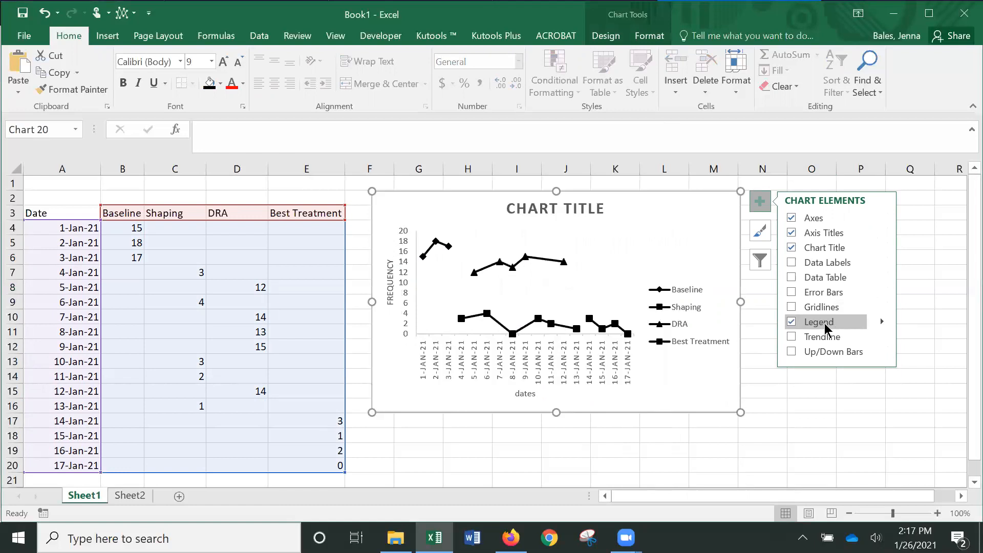
click(882, 322)
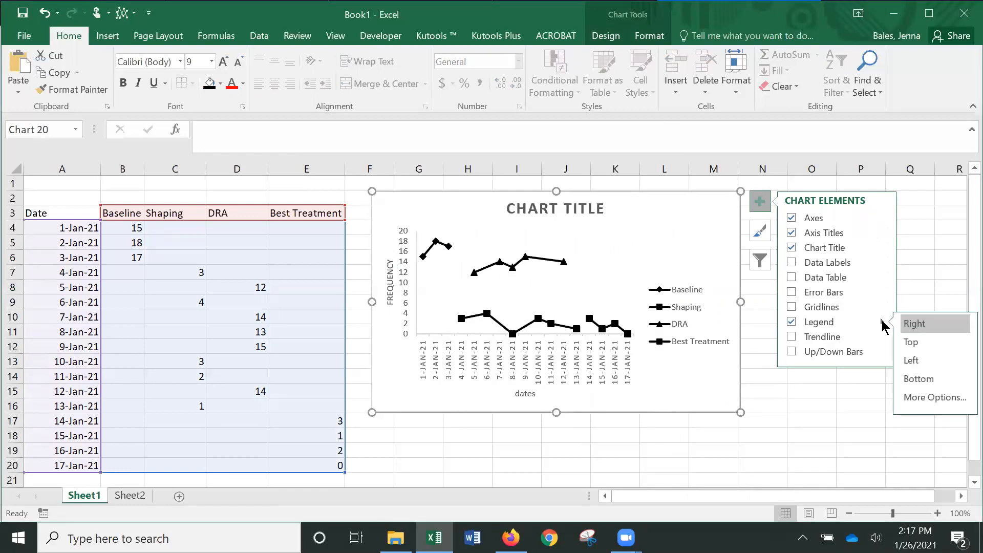
click(916, 379)
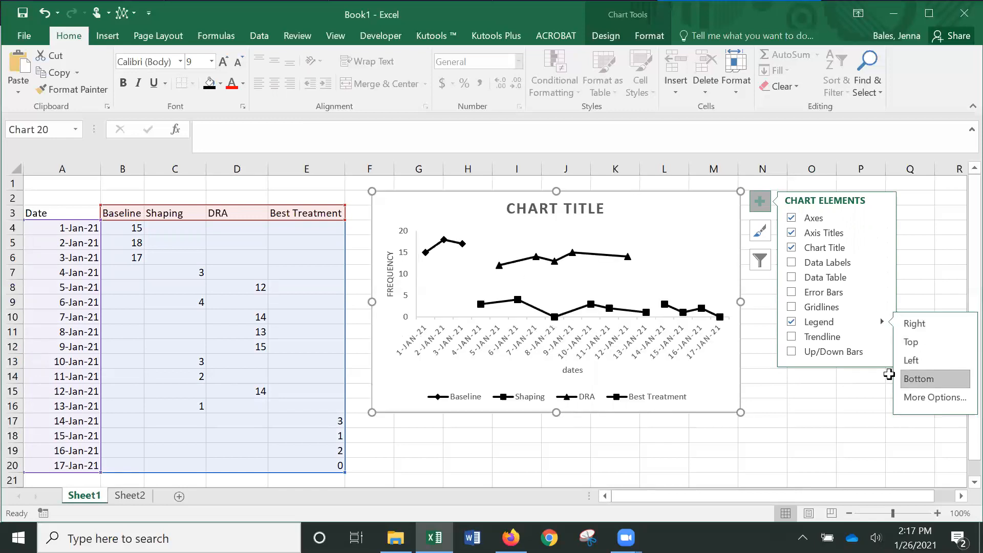
click(814, 421)
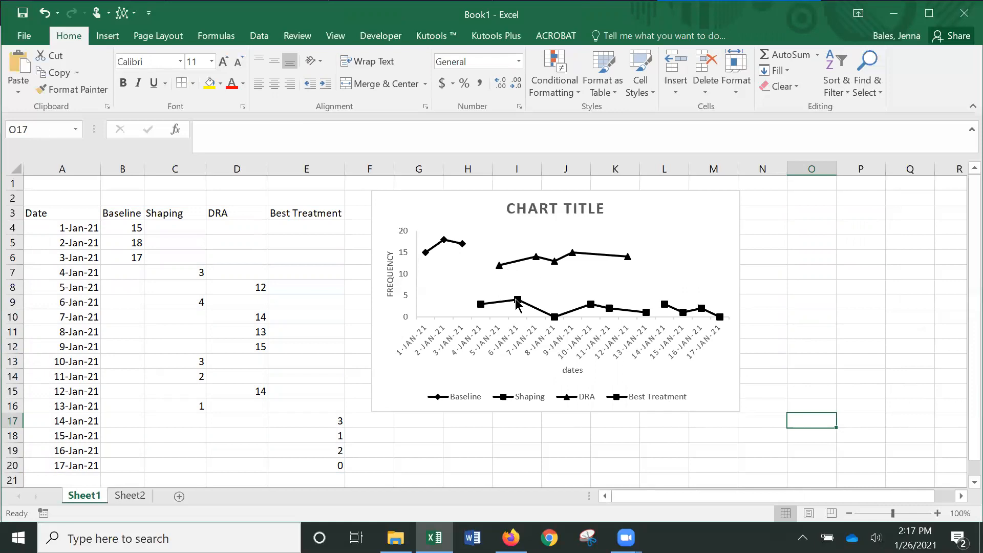
- Draw a black vertical phase line about 1.21" tall on the chart between the 3-Jan-21 and 4-Jan-21 points
click(113, 39)
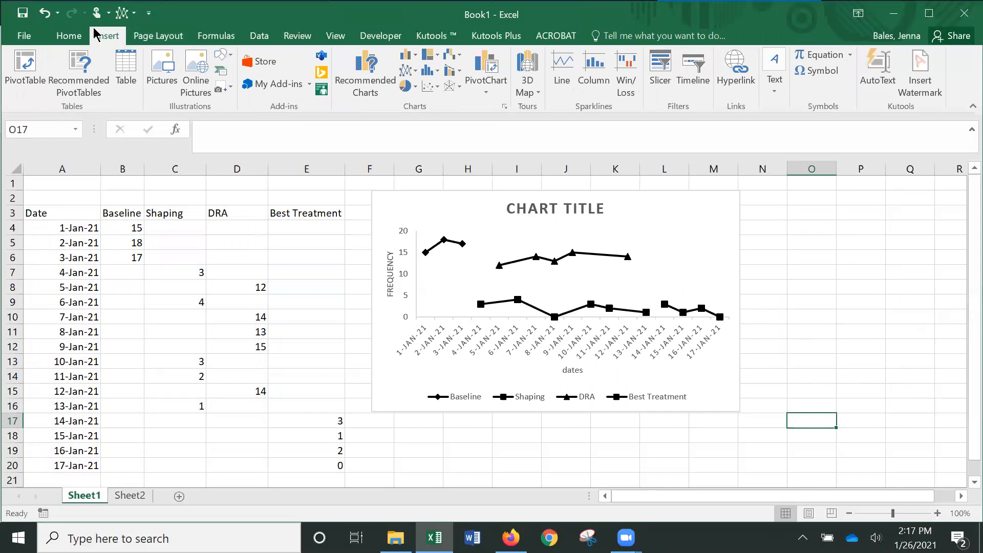
click(221, 56)
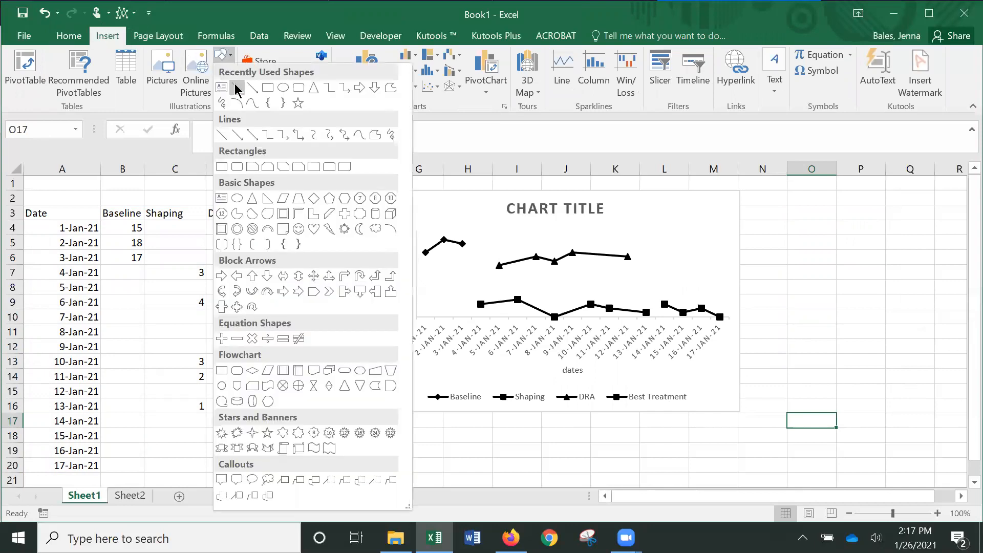
click(238, 88)
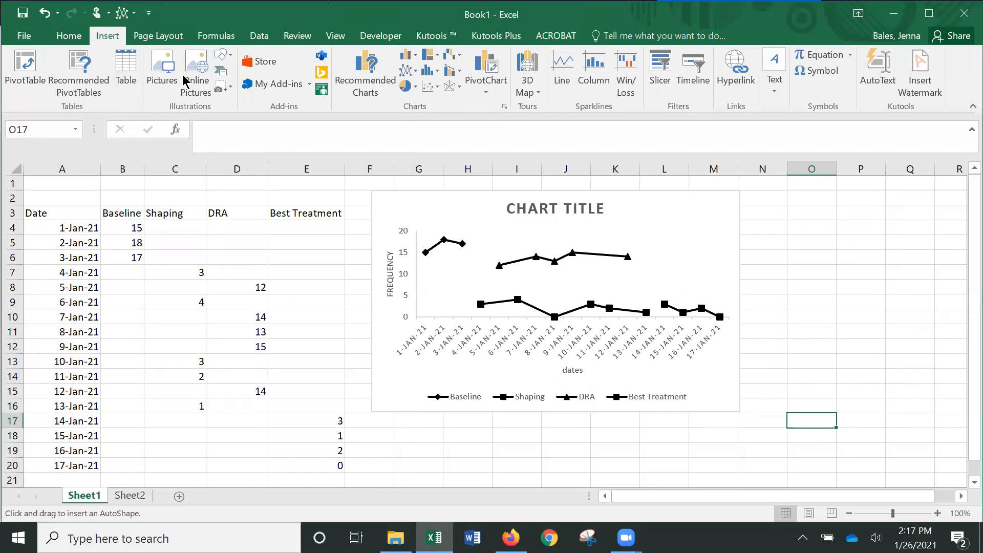
drag(470, 218, 469, 312)
drag(470, 316, 470, 316)
click(205, 71)
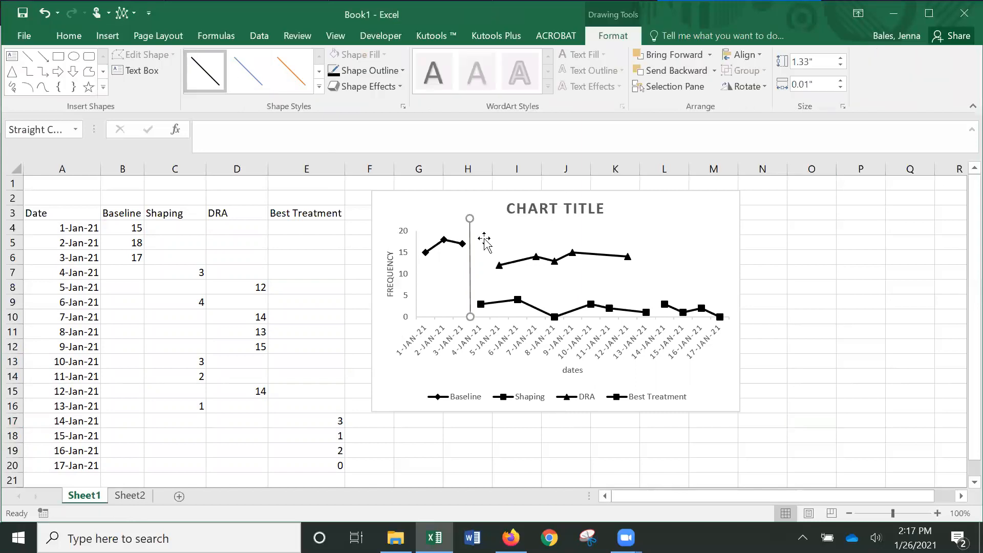
drag(470, 219, 470, 227)
- Copy the vertical phase line and place the duplicate between the 13-Jan-21 and 14-Jan-21 points
key(ctrl+c)
click(833, 307)
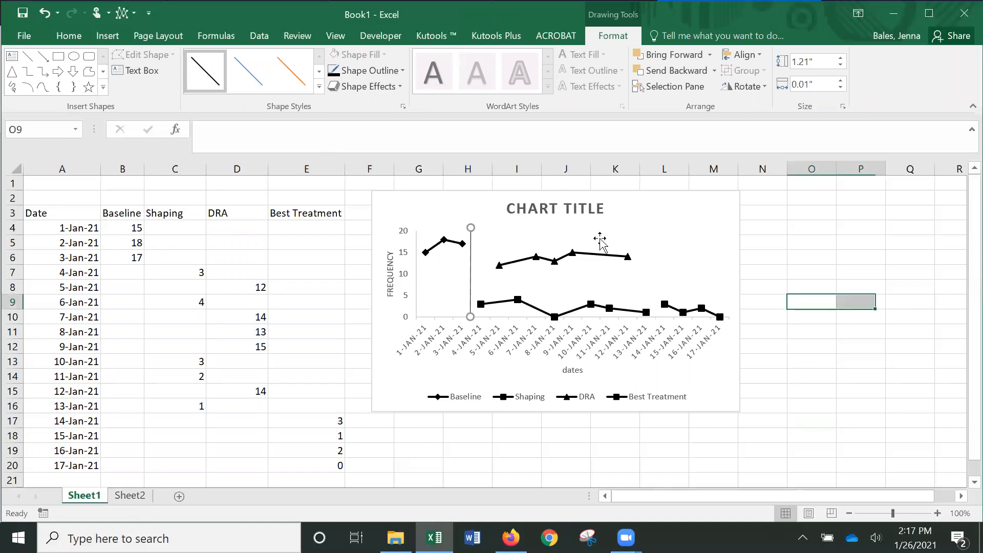
key(ctrl+v)
drag(787, 336, 656, 273)
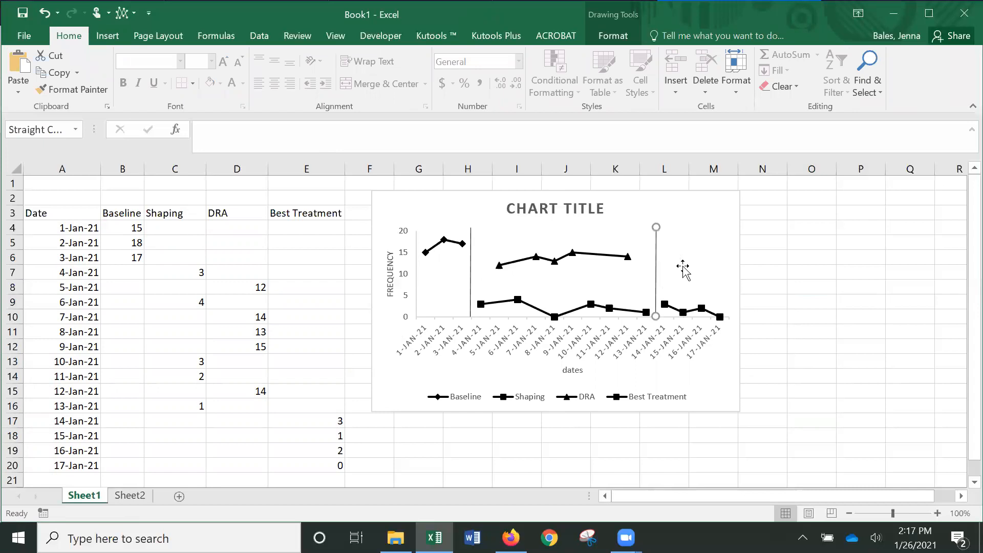
click(828, 276)
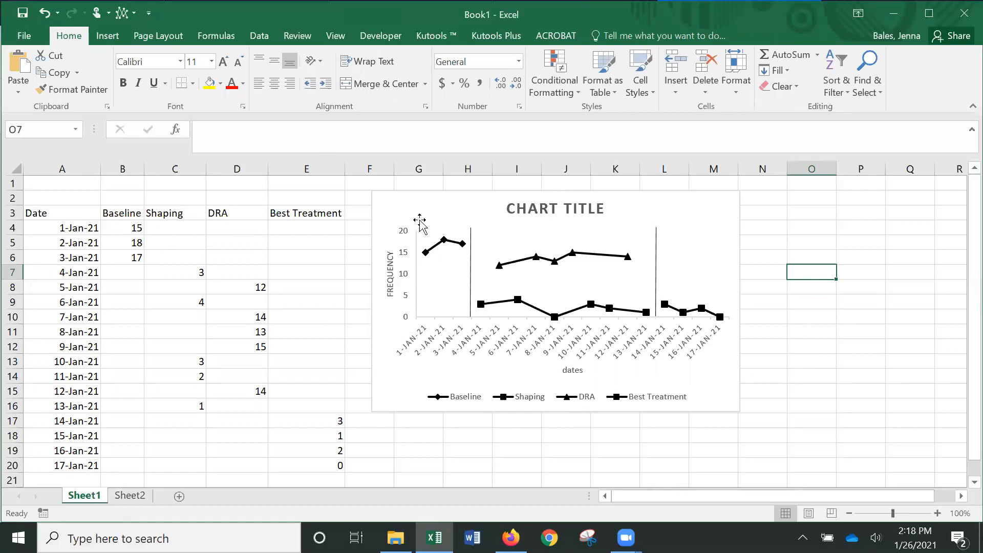
- Draw a text box about 0.23" high and 4.28" wide across the chart, just above the plot area
click(97, 37)
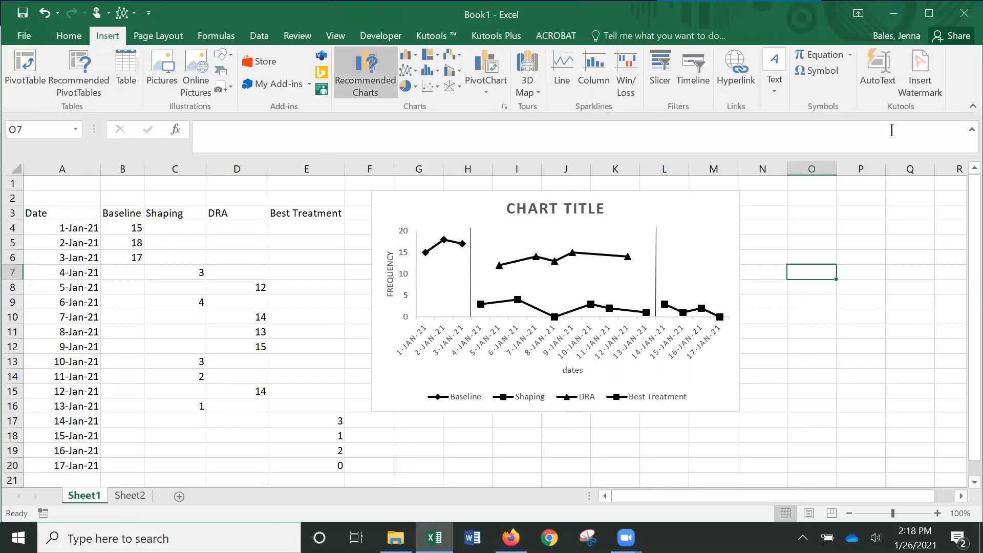
click(785, 91)
click(776, 138)
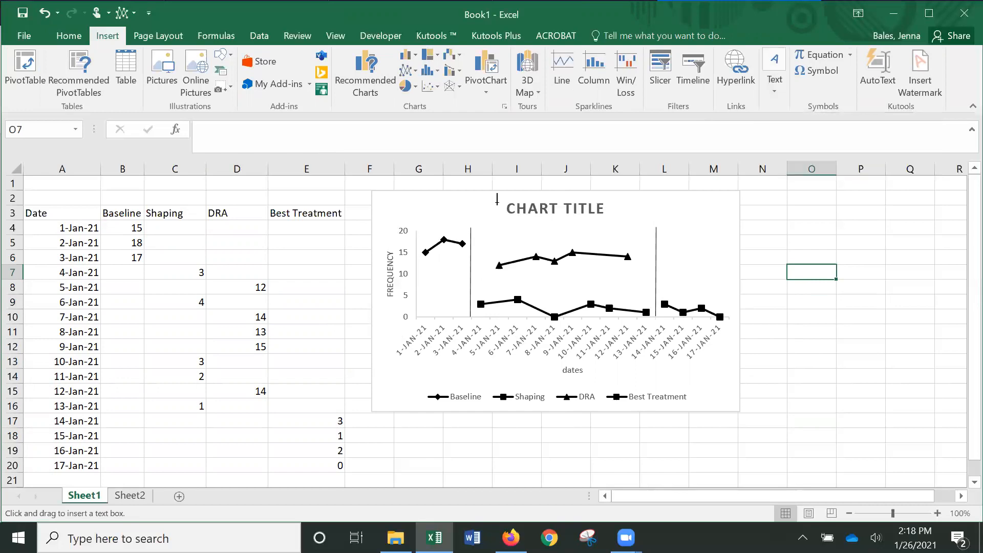
mouse_move(416, 213)
mouse_down()
mouse_move(567, 250)
mouse_move(697, 224)
mouse_move(732, 233)
mouse_move(714, 213)
mouse_up()
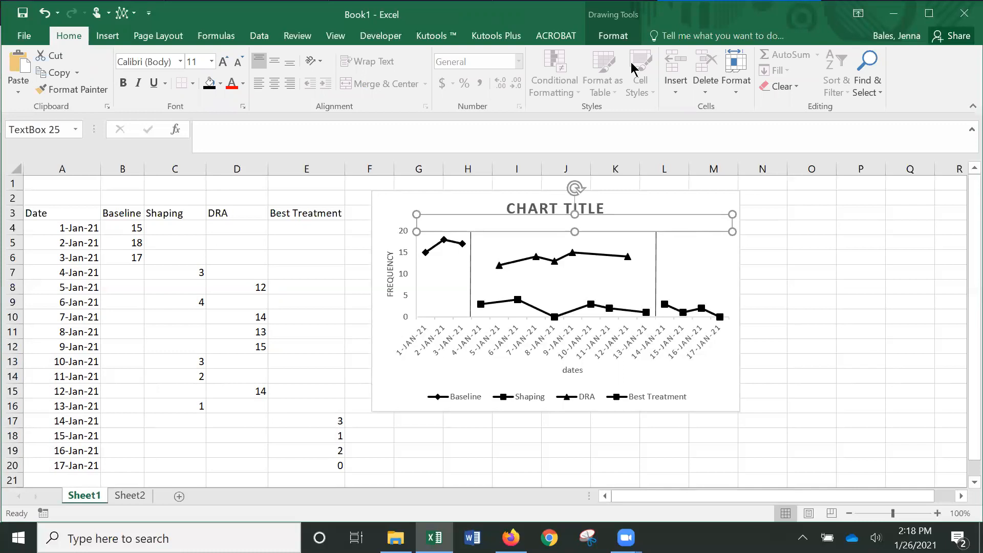
- Remove the outline from the text box above the plot area
click(617, 37)
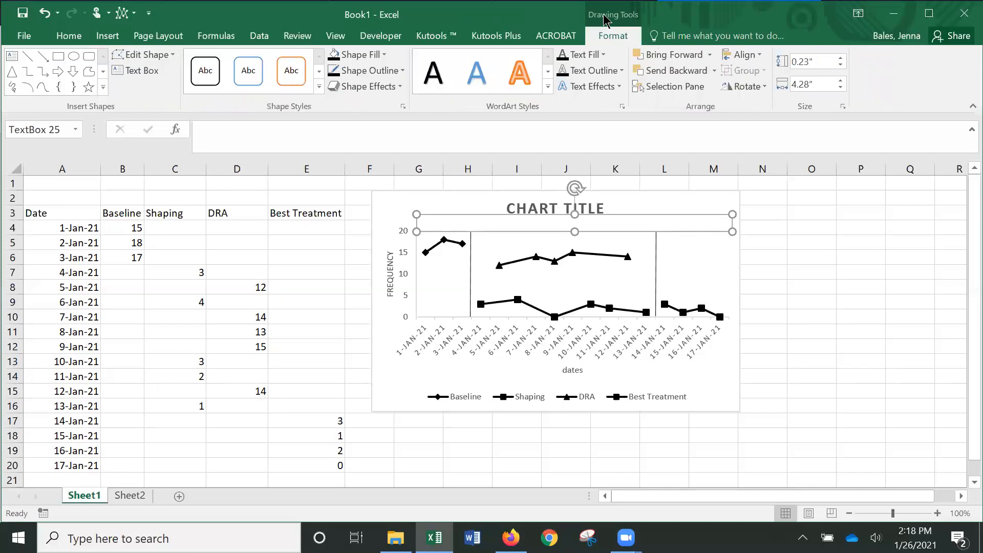
click(383, 70)
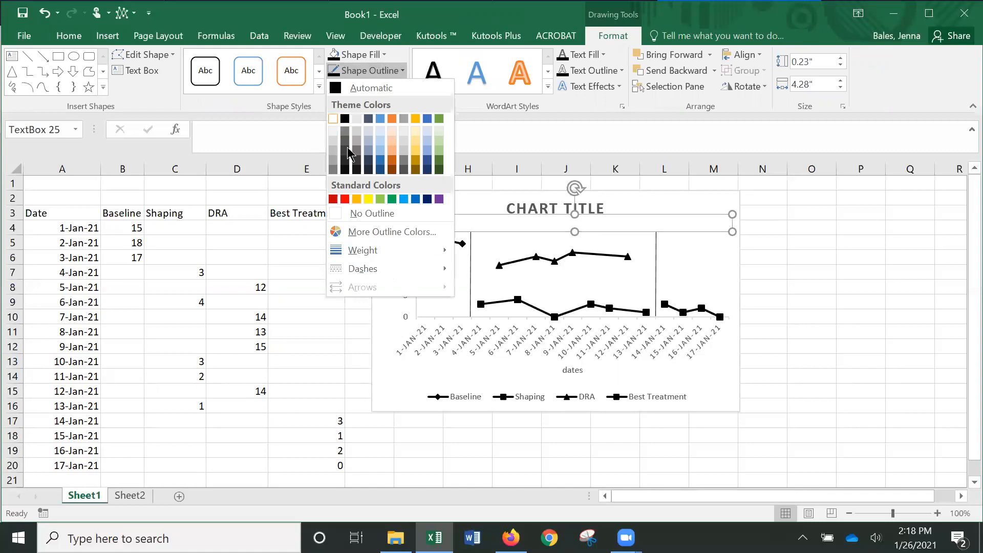
click(353, 213)
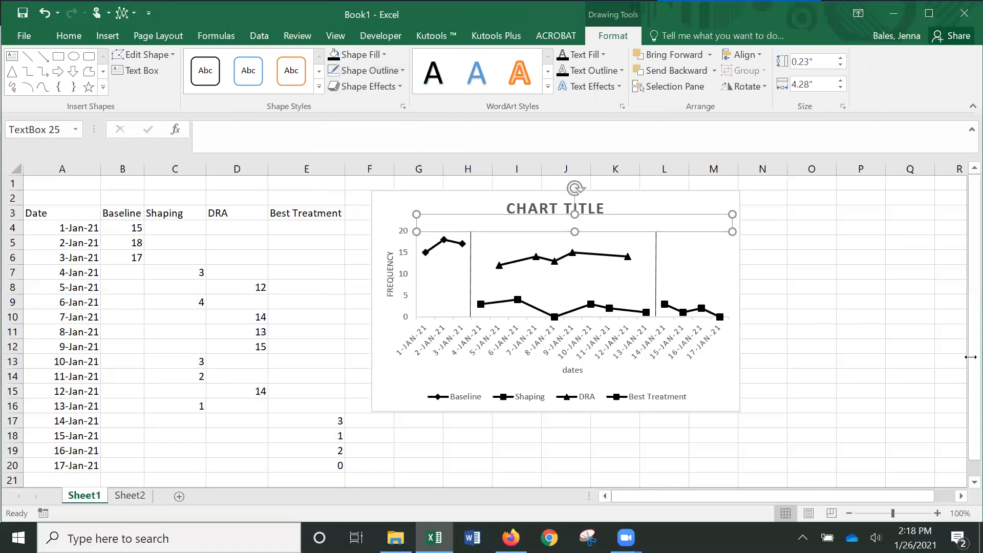
click(865, 290)
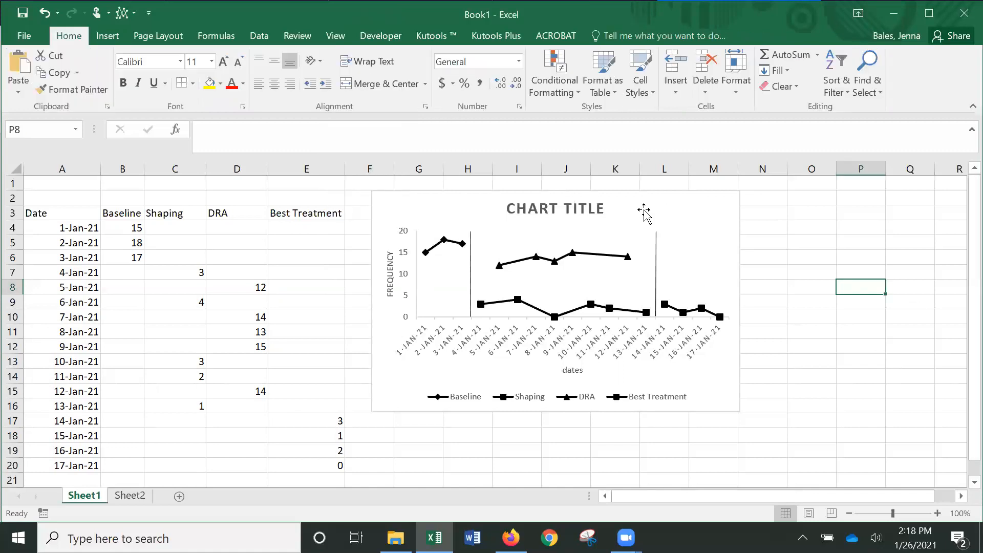
- Enter the phase labels "Baseline", "Shaping and DRA" and "Best Treatment" in the text box, reducing the space before "Best Treatment"
click(441, 222)
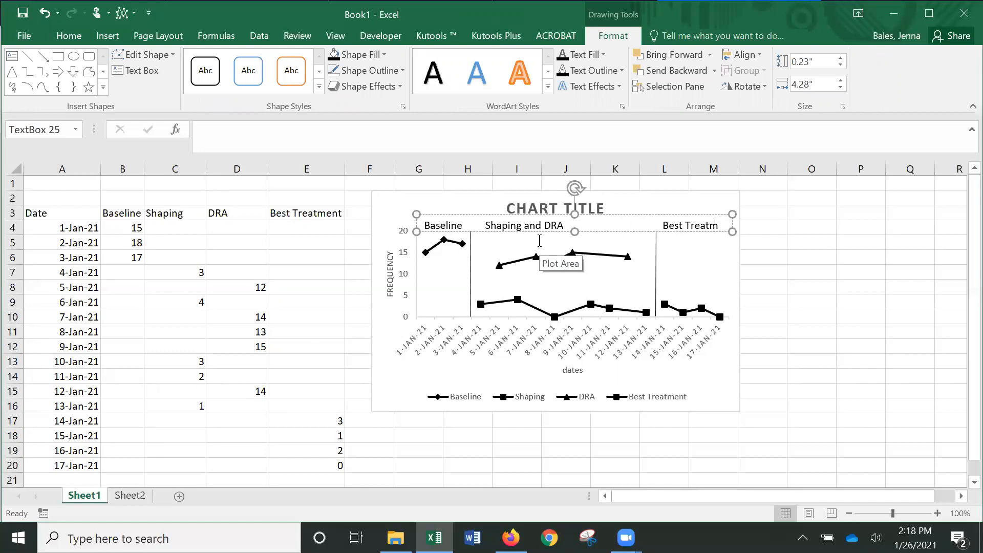
text(ent)
click(662, 222)
key(BackSpace)
key(BackSpace)
key(BackSpace)
key(BackSpace)
key(BackSpace)
key(BackSpace)
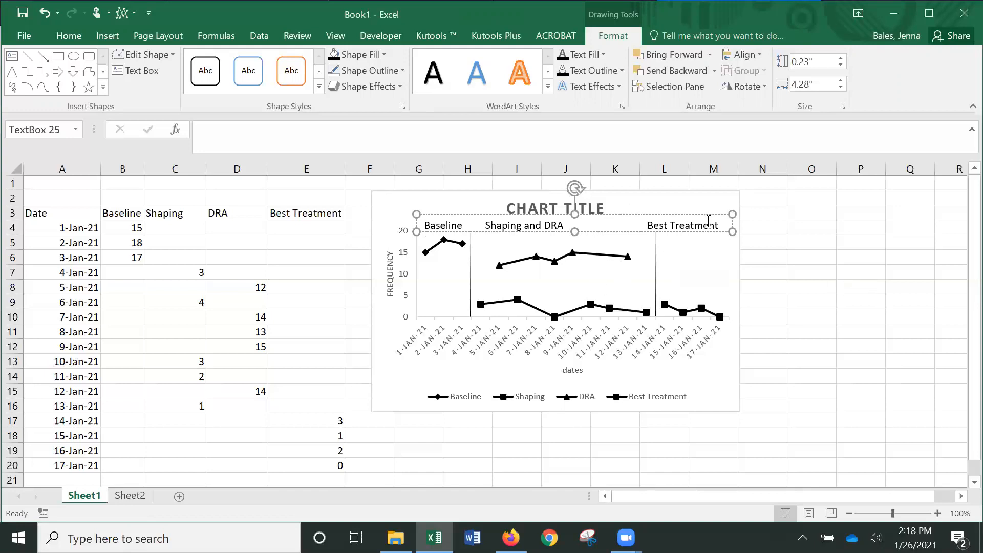
- Widen the label text box to about 4.38" and shift "Best Treatment" past the second phase line
click(740, 230)
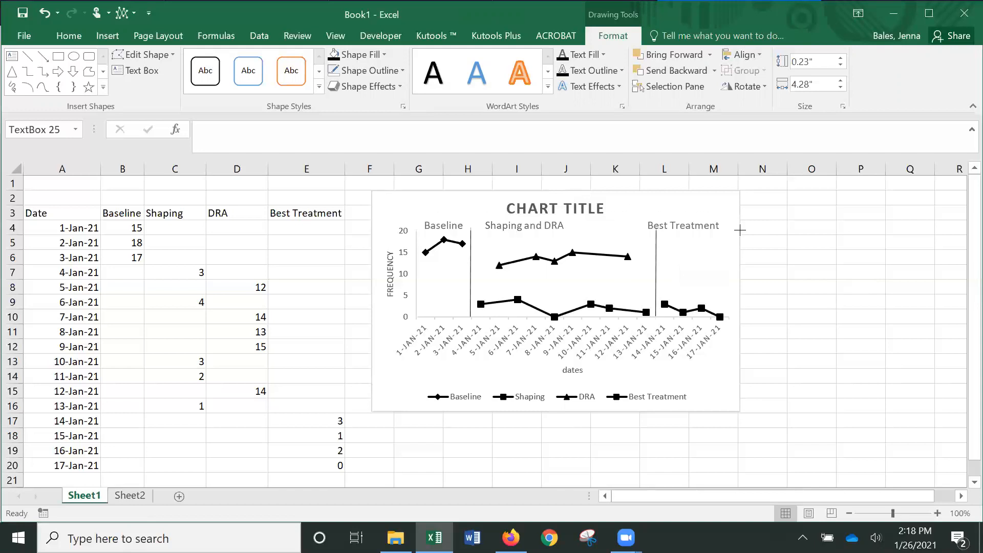
drag(740, 231, 740, 230)
click(640, 225)
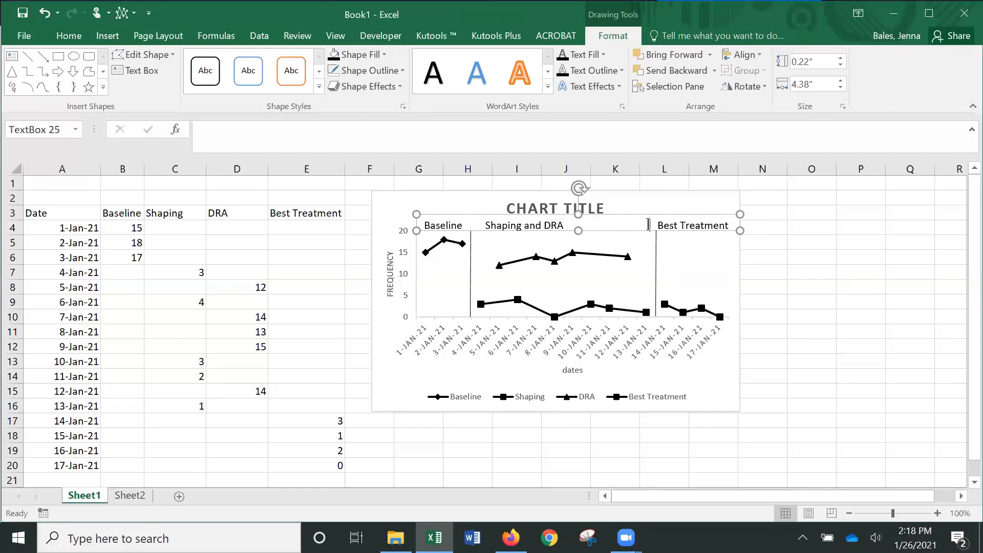
click(799, 274)
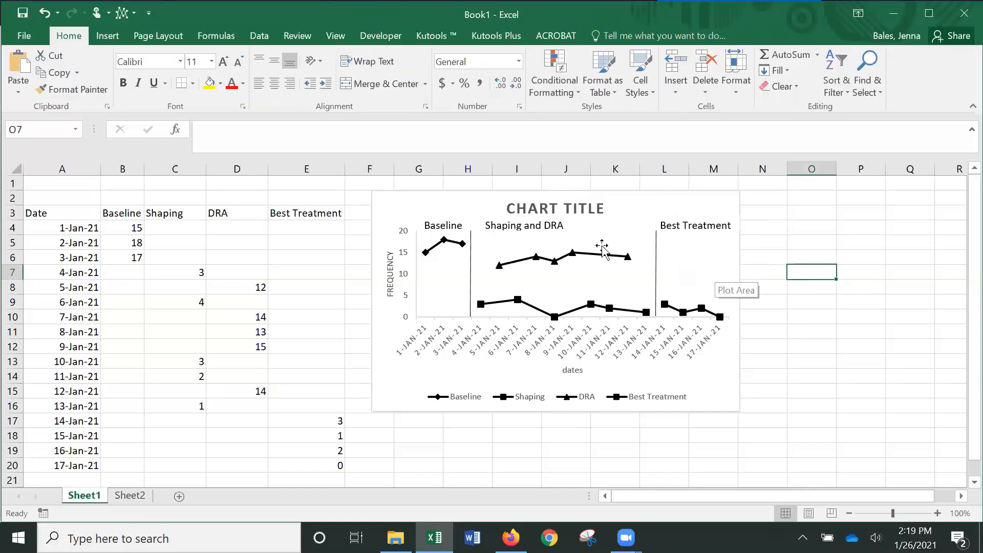
- Remove the border line around the chart area of the treatment graph
right_click(381, 202)
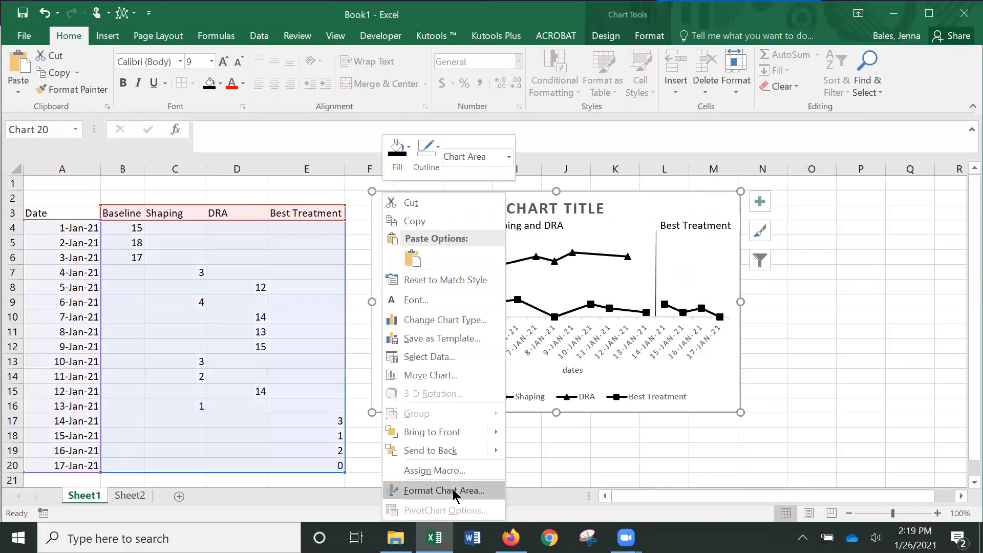
key(Return)
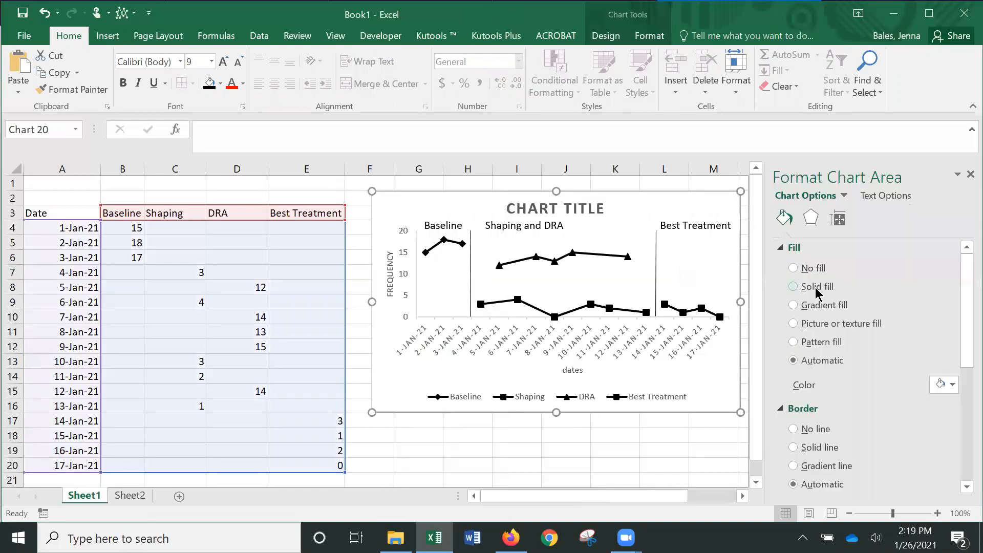
click(794, 429)
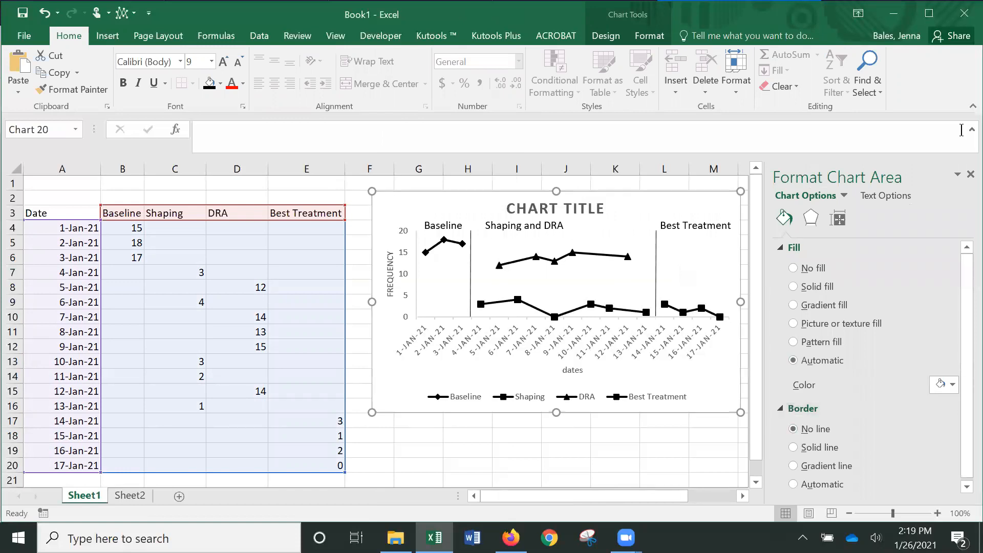
click(969, 174)
click(828, 228)
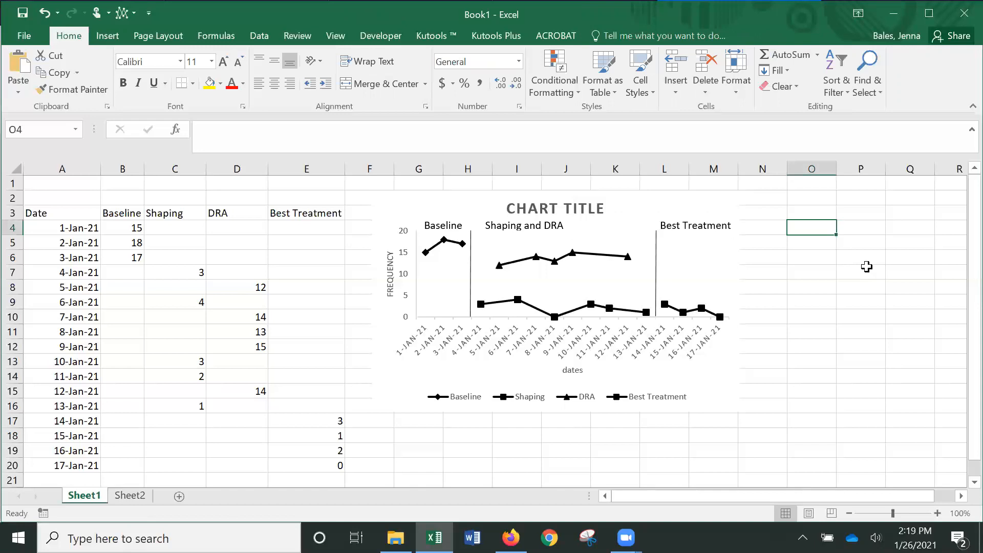
- Replace the chart title placeholder with "ALTERNATING TREATMENTS"
click(512, 208)
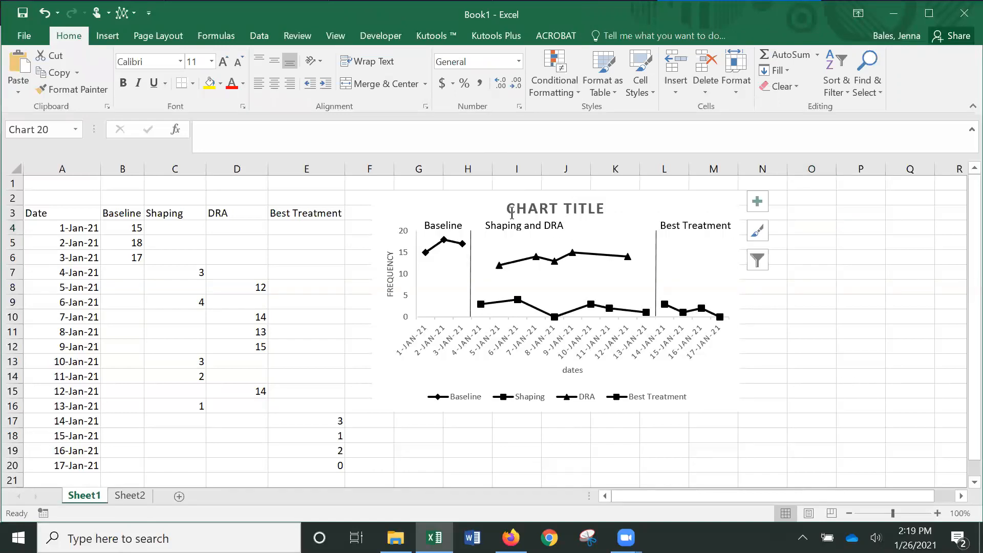
drag(511, 208, 573, 220)
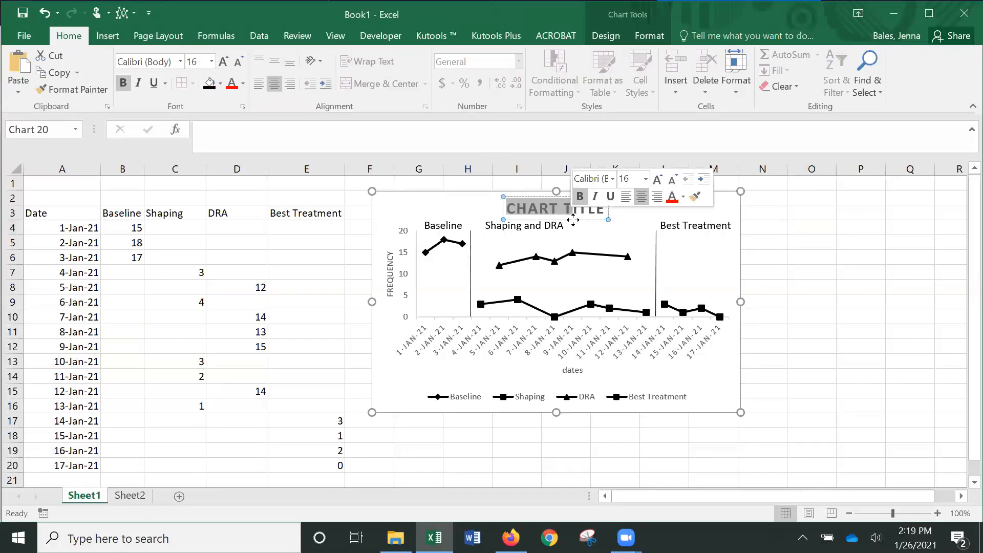
key(BackSpace)
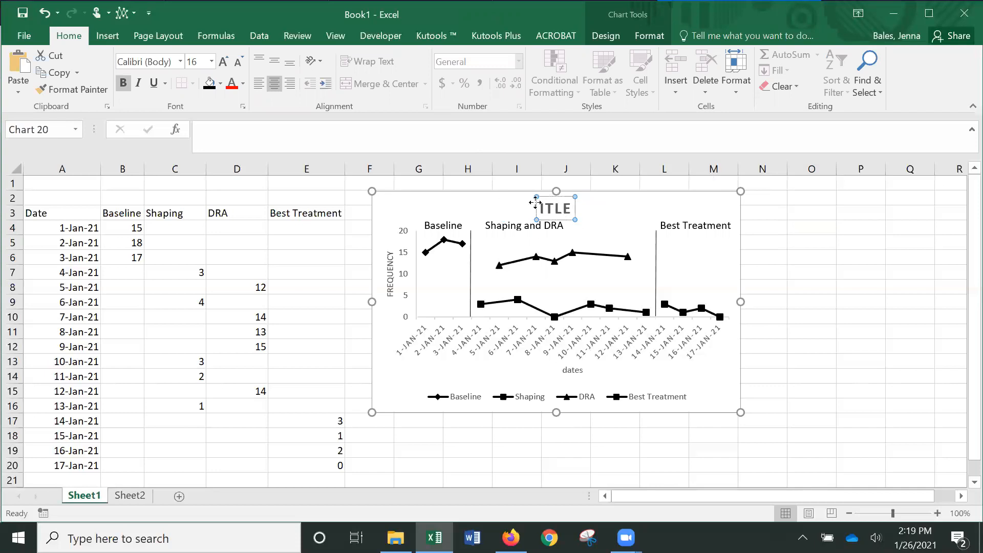
drag(535, 203, 498, 204)
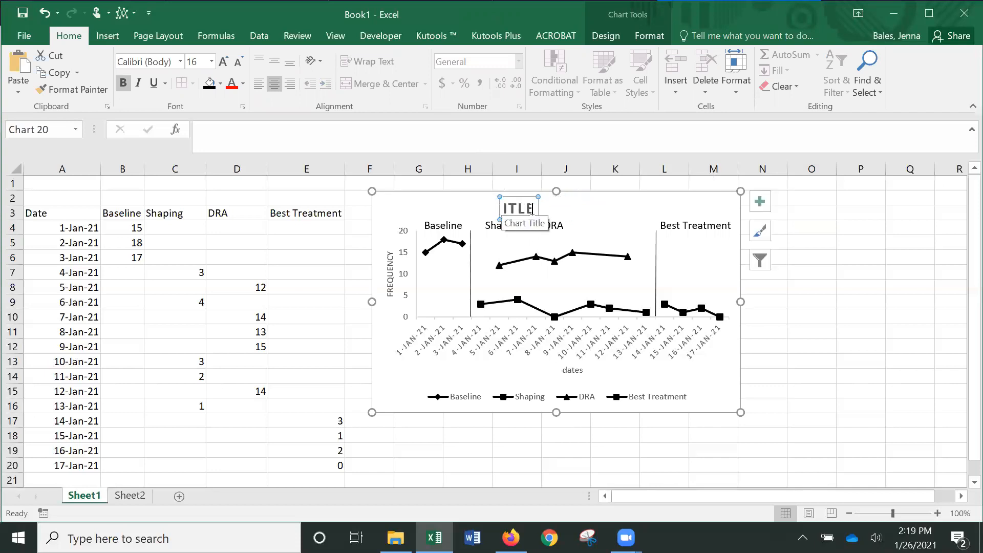
double_click(533, 208)
text(ALTERNATING TREATMENTS)
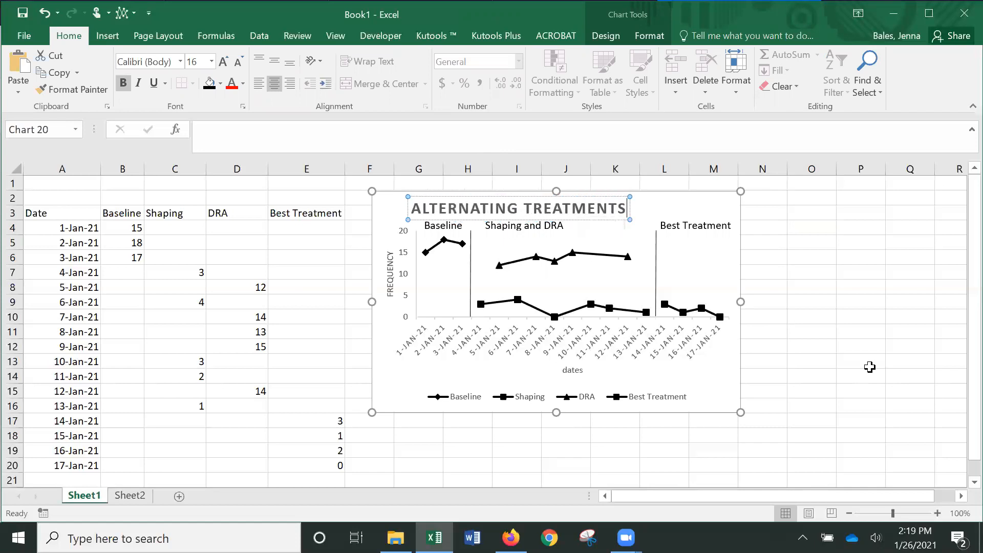
click(870, 366)
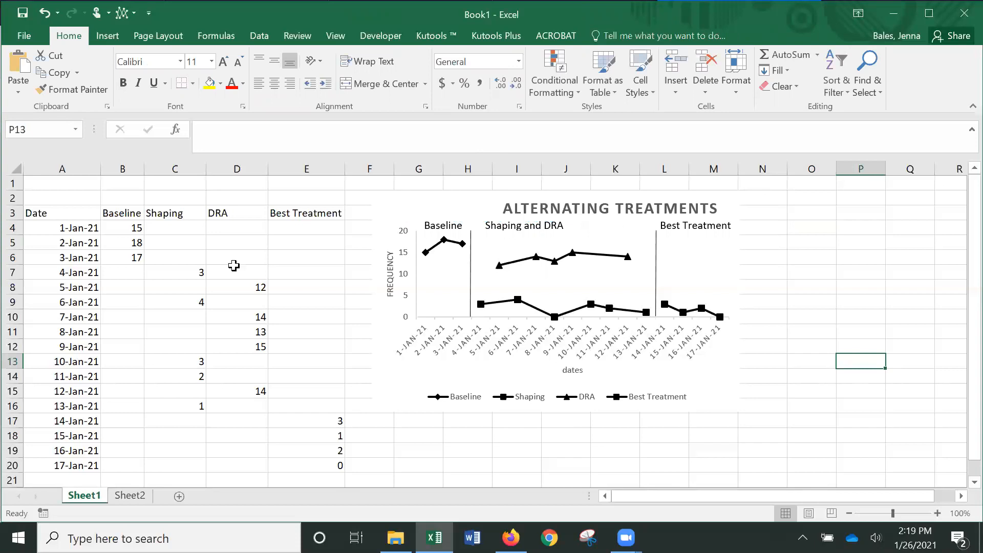
- On Sheet2, insert a 2-D line chart with markers from the Alone, Attention, Escape and Control data in C3:G23
click(129, 496)
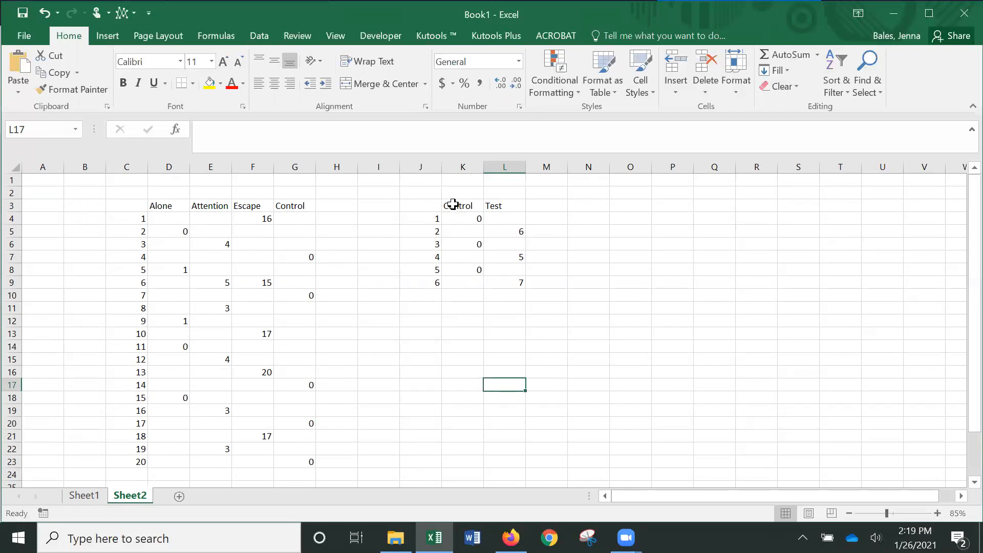
drag(119, 206, 274, 463)
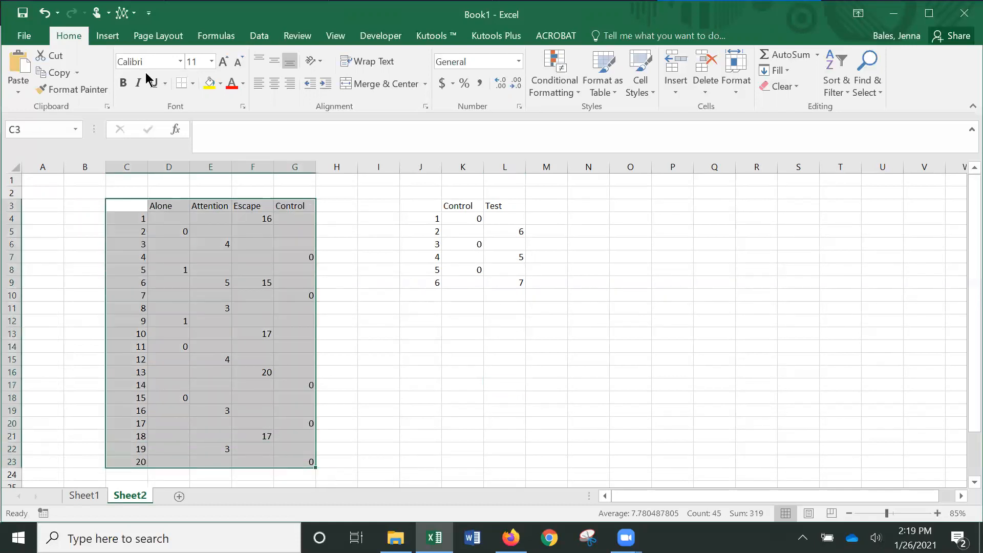
click(122, 13)
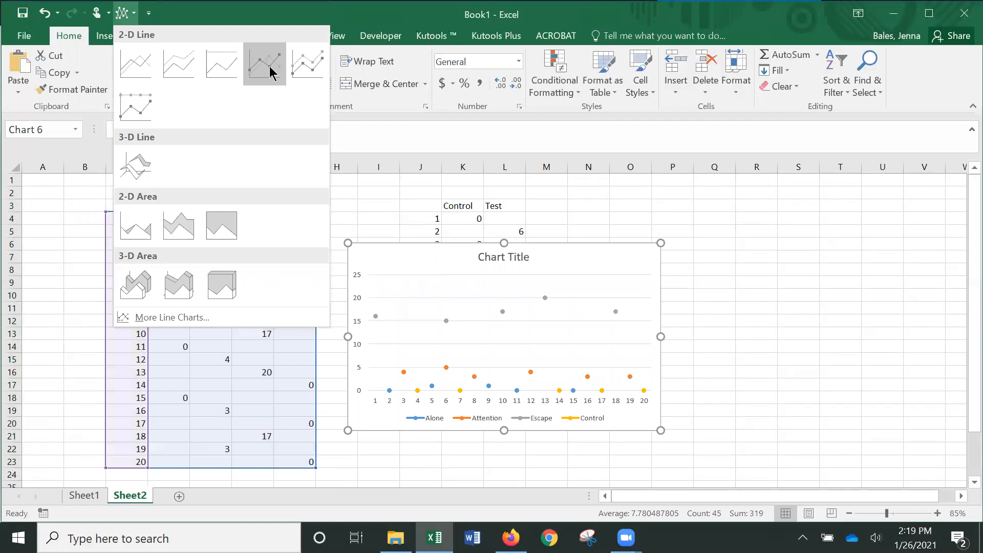
click(266, 70)
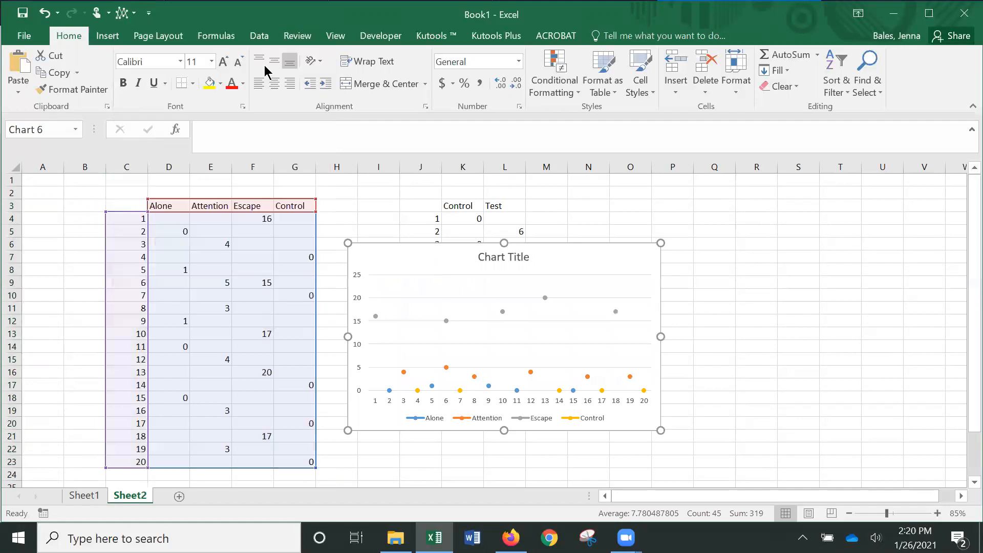
- Set the Alone/Attention/Escape/Control chart to show empty cells by connecting data points with a line
right_click(420, 331)
click(458, 415)
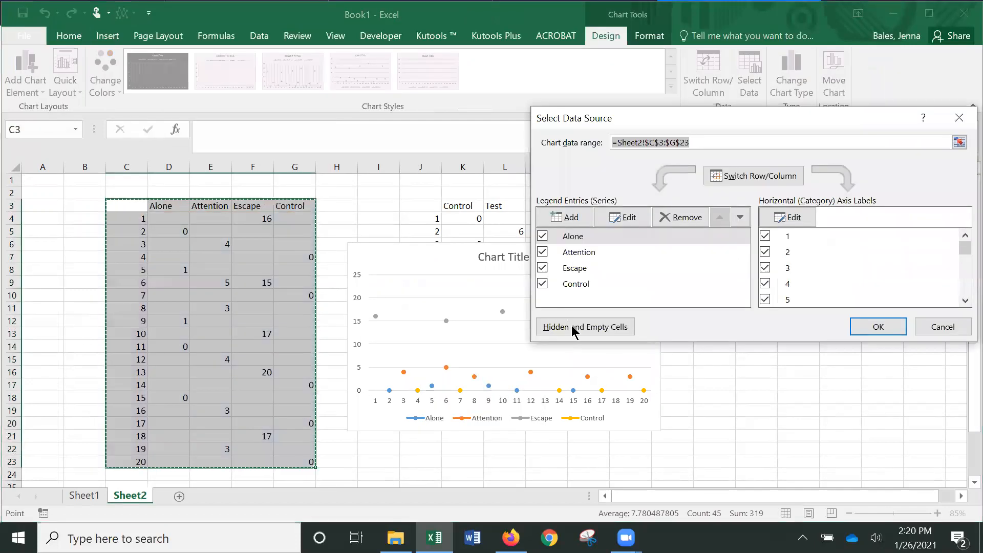
click(573, 325)
click(741, 233)
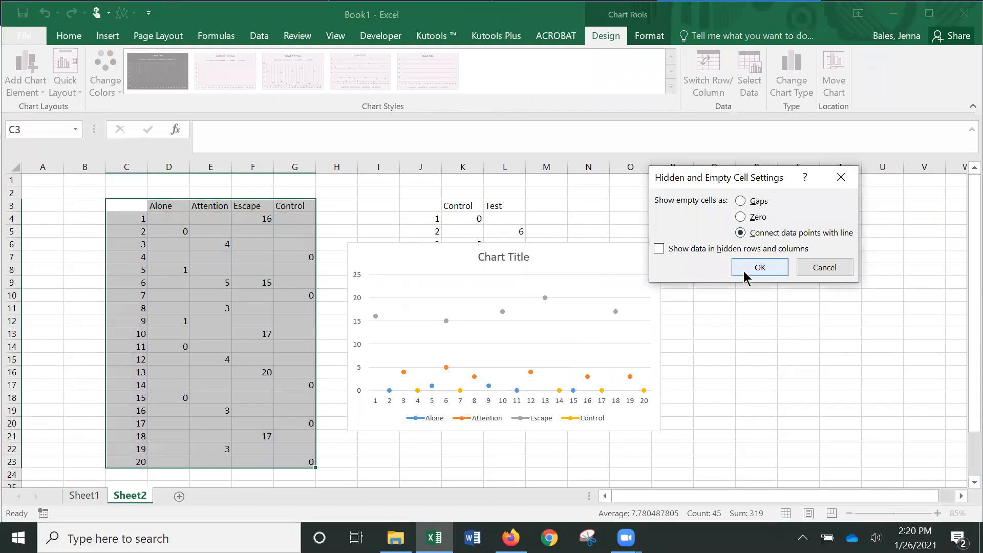
click(748, 269)
click(859, 330)
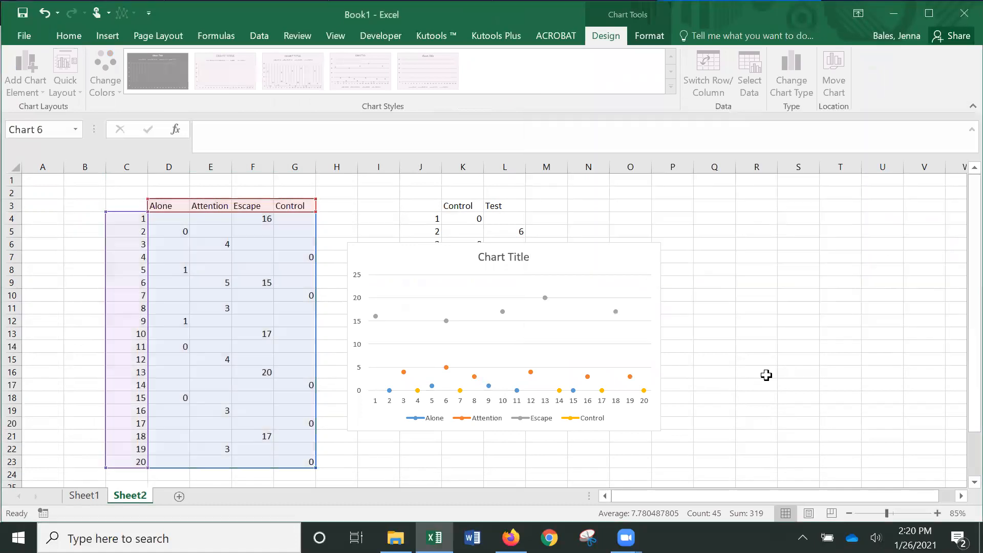
- Move the first chart clear of the Control/Test table and insert a 2-D line chart with markers from J3:L9
drag(360, 248, 83, 216)
drag(429, 200, 517, 282)
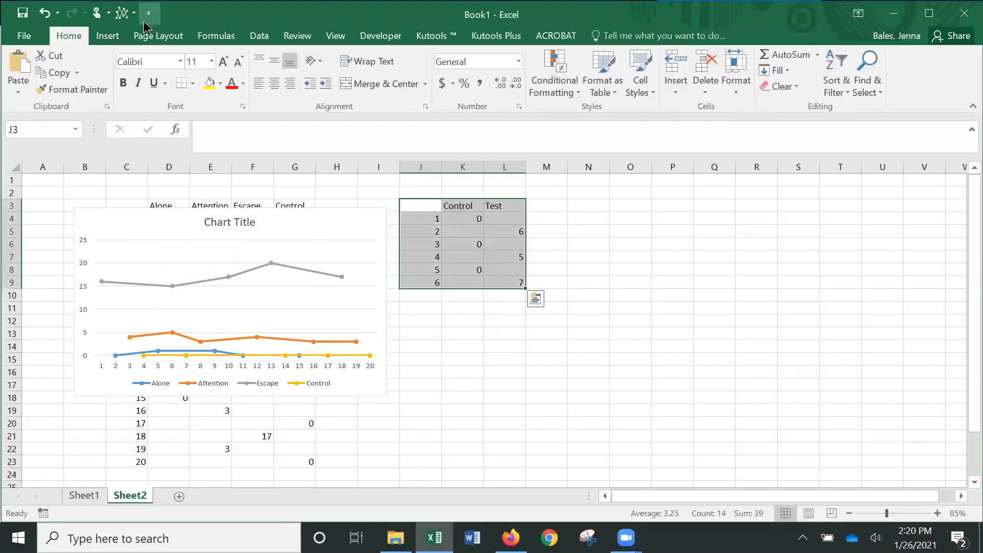
click(125, 13)
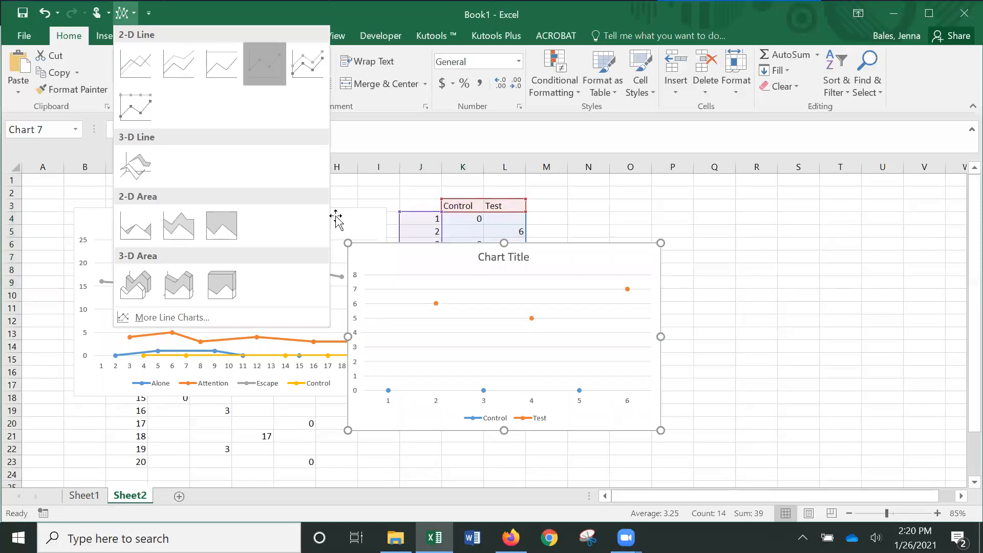
- Connect the Control/Test chart's data points with a line across empty cells and move the chart to the right of its table
right_click(422, 350)
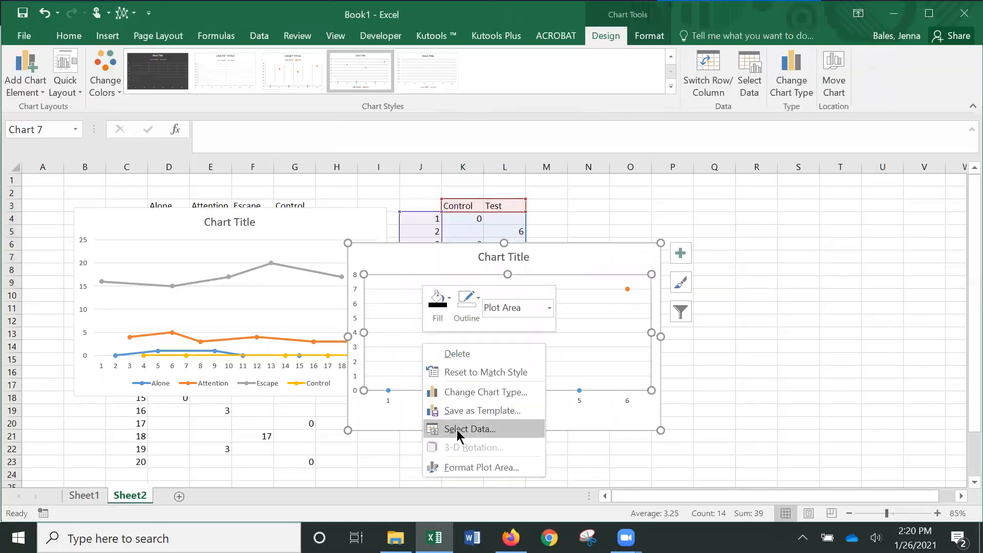
click(461, 428)
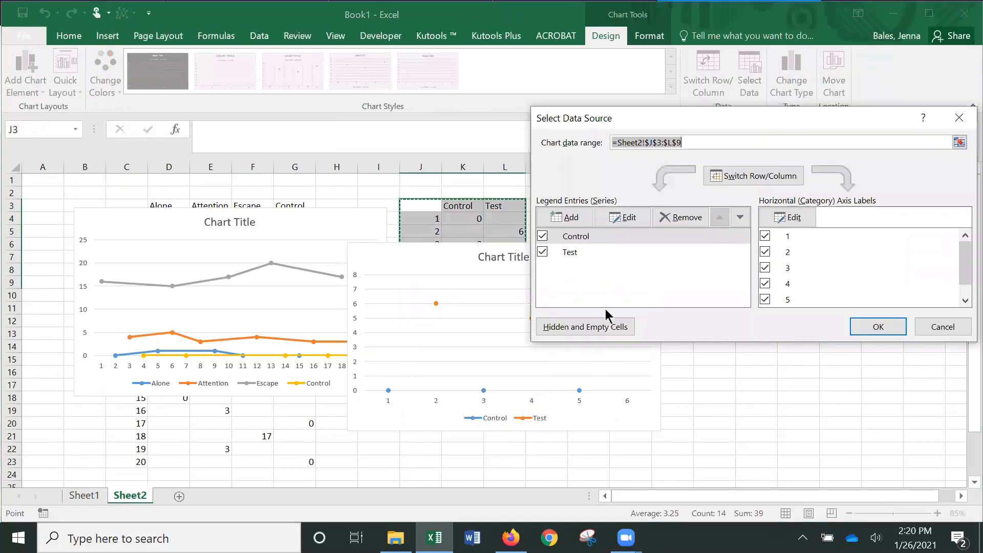
click(610, 326)
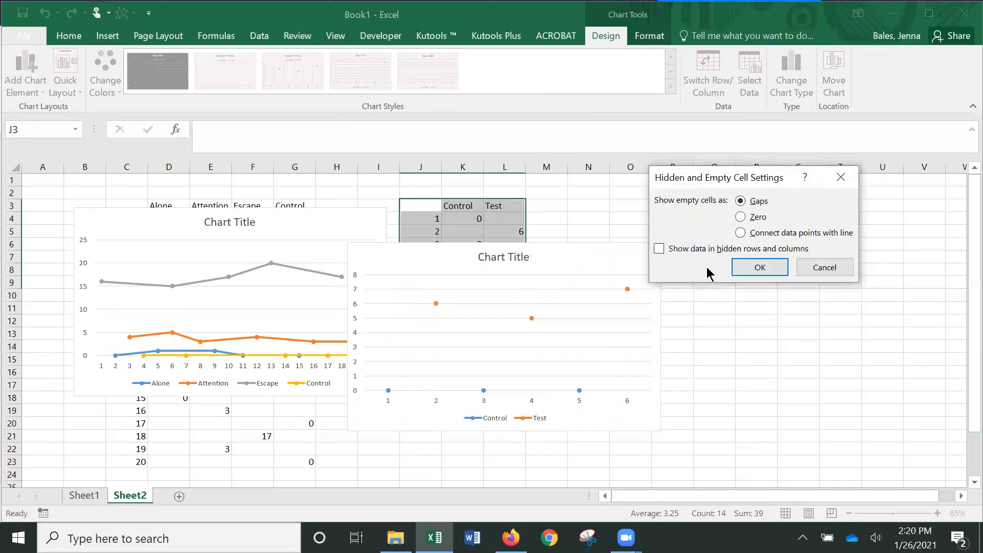
click(749, 268)
click(880, 330)
click(808, 293)
drag(364, 251, 561, 244)
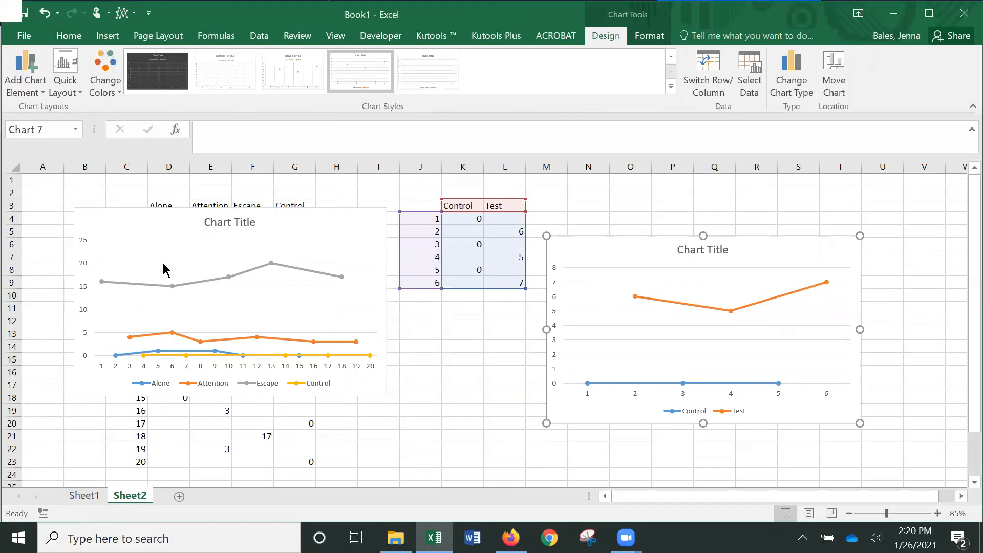
- Delete the horizontal gridlines from both charts on Sheet2
click(163, 263)
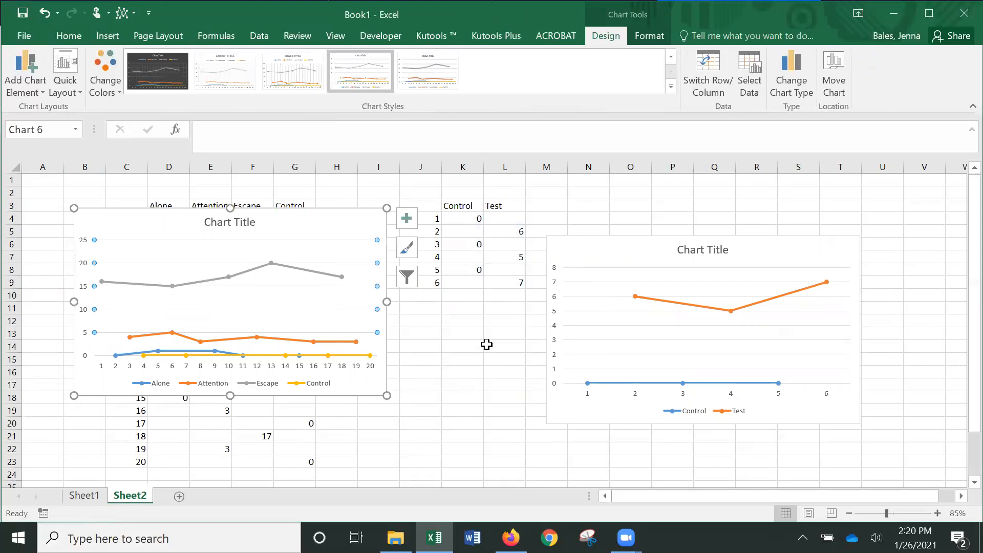
key(Escape)
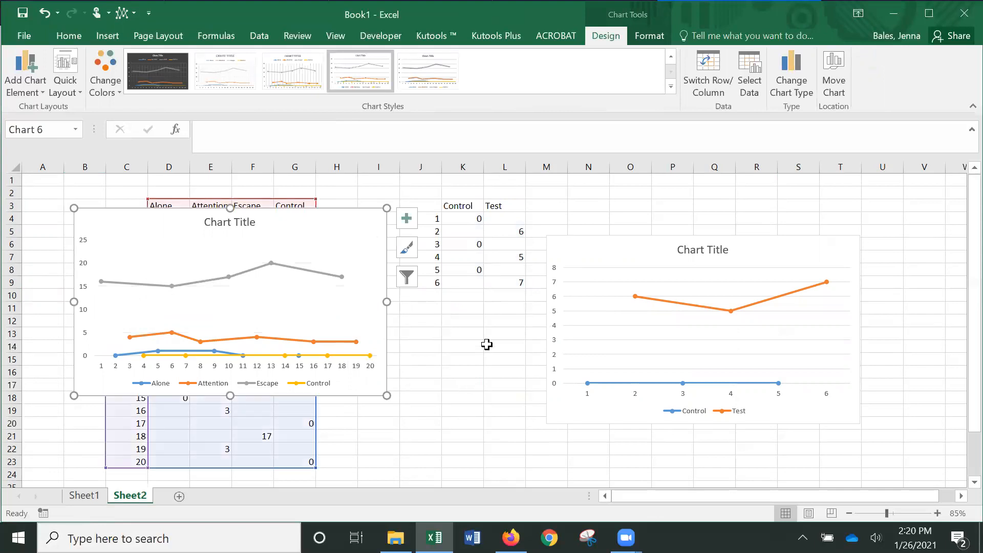
click(592, 301)
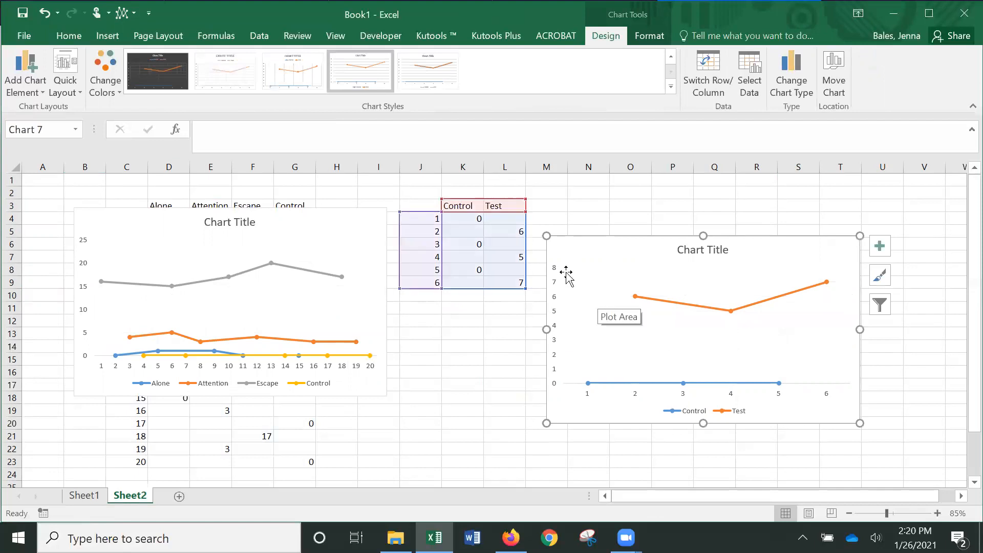
- Apply the third preset chart style, with vertical gridlines and the legend under the title, to the Control/Test chart and return to Sheet1
click(300, 67)
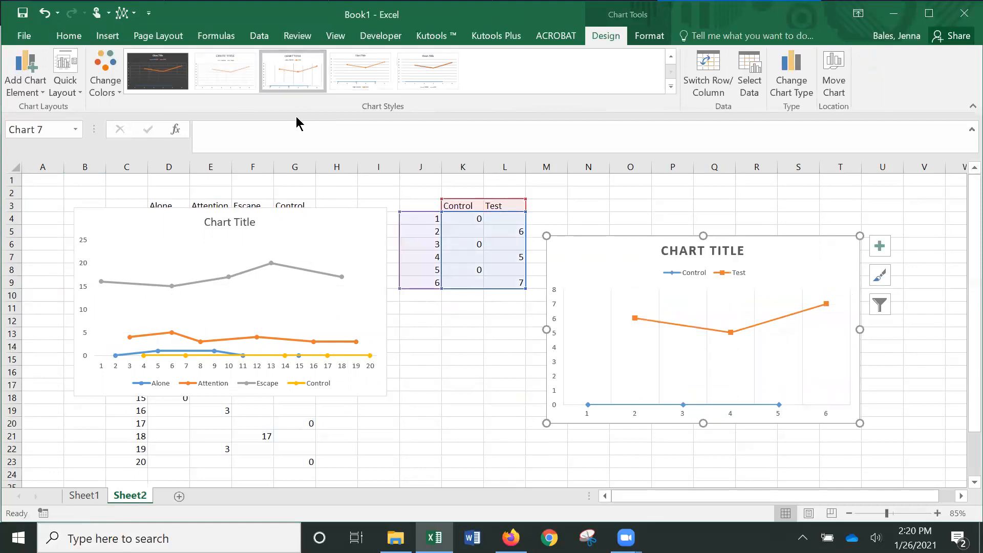
click(46, 441)
click(82, 496)
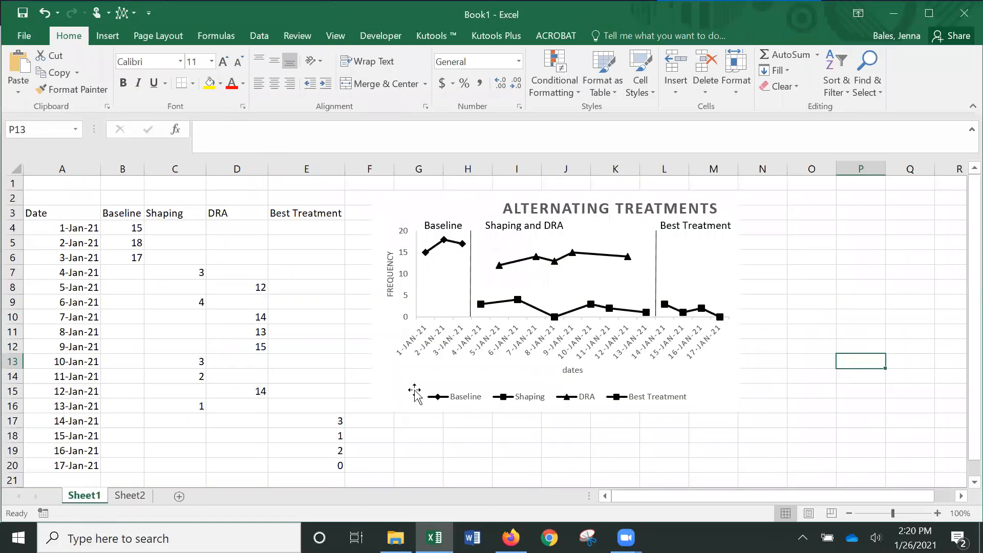